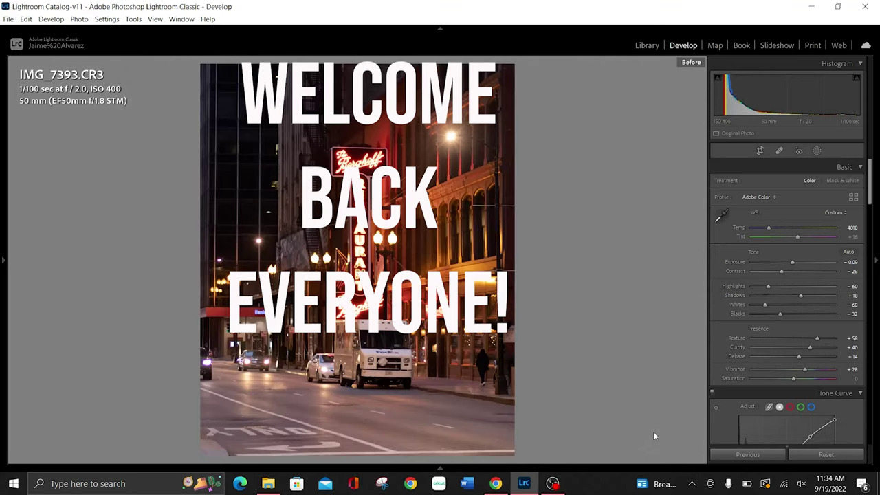
Step: Compare the edited photo with its original and inspect the lower street up close
{"action": "key", "text": "backslash"}
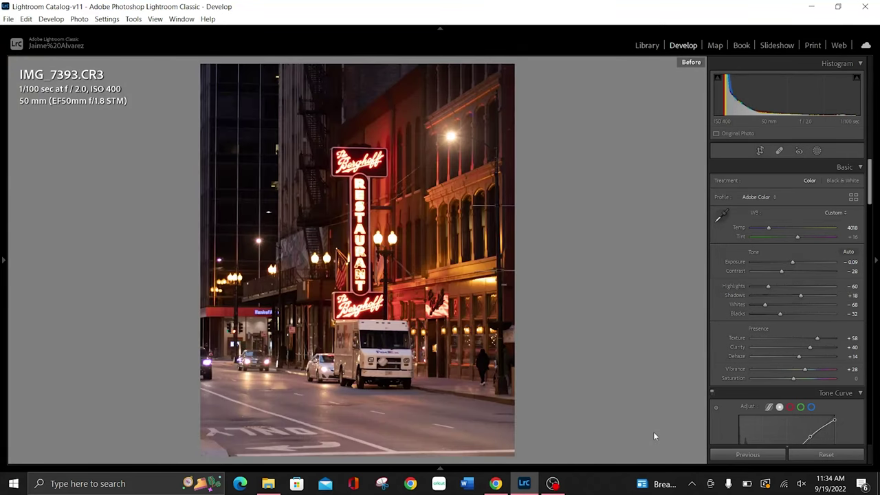
{"action": "left_click", "coordinate": [509, 186]}
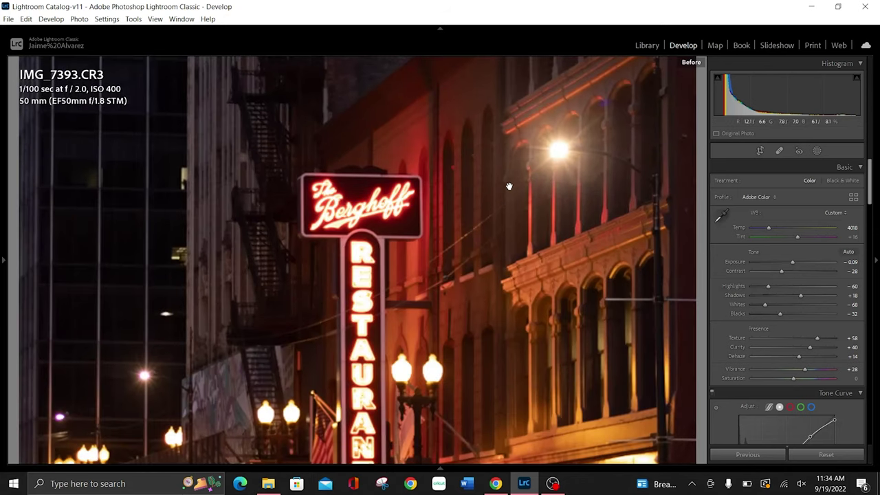
{"action": "mouse_move", "coordinate": [509, 186]}
{"action": "left_mouse_down"}
{"action": "mouse_move", "coordinate": [538, 20]}
{"action": "mouse_move", "coordinate": [521, 208]}
{"action": "left_mouse_up"}
{"action": "left_click", "coordinate": [522, 209]}
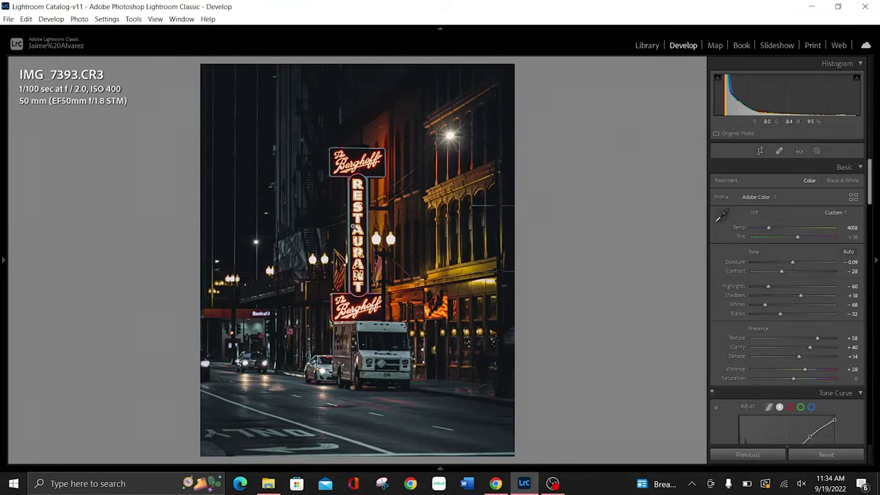
Step: Check the Berghoff sign at full zoom, then reset all develop edits to defaults
{"action": "left_click", "coordinate": [349, 224]}
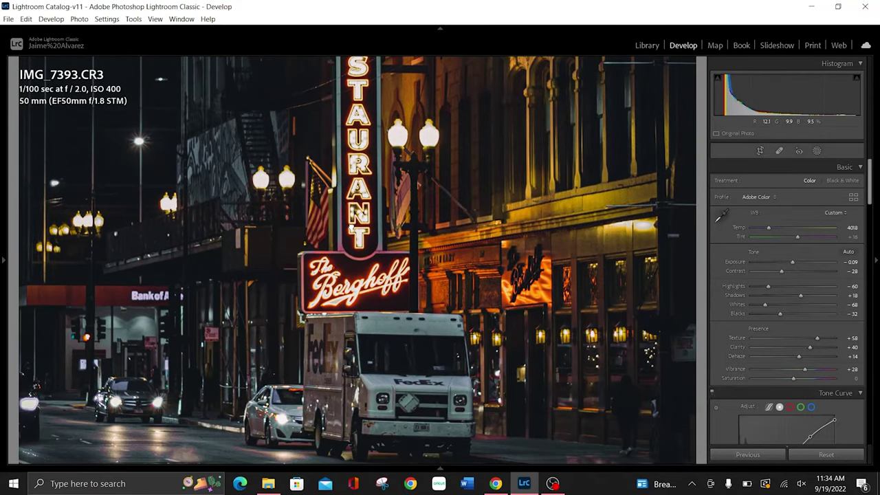
{"action": "left_click", "coordinate": [351, 226]}
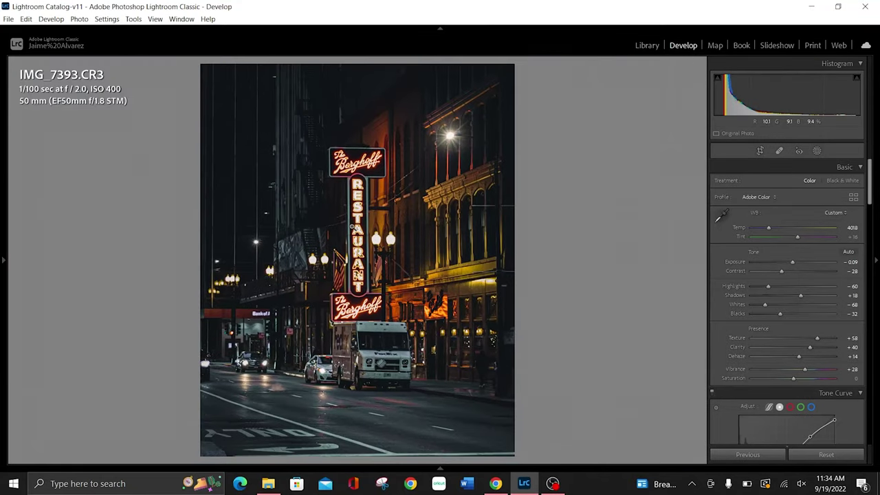
{"action": "key", "text": "backslash"}
{"action": "key", "text": "backslash"}
{"action": "key", "text": "backslash"}
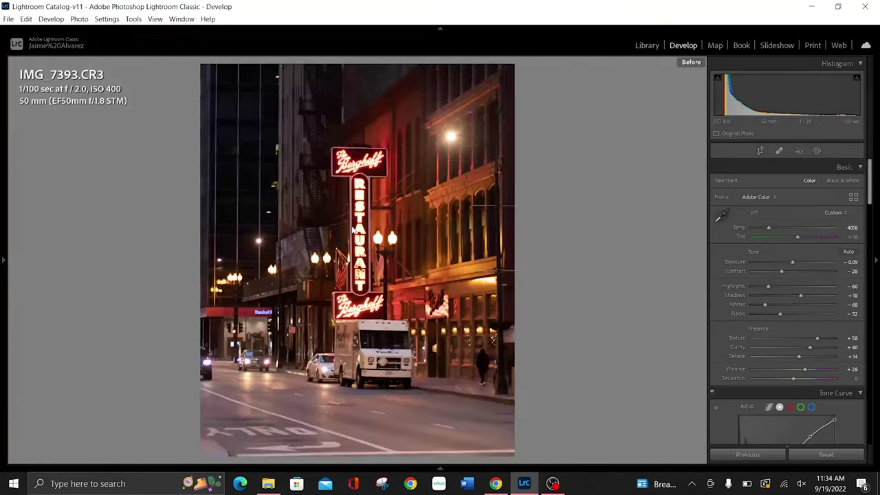
{"action": "key", "text": "backslash"}
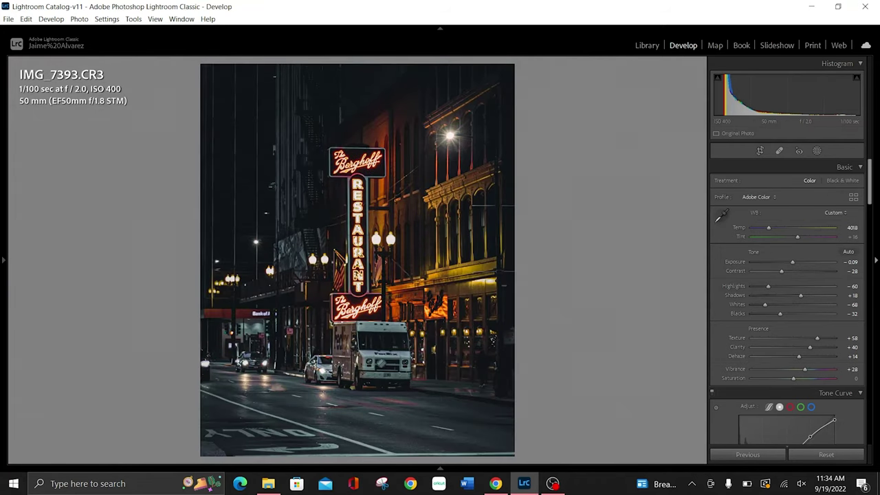
{"action": "left_click", "coordinate": [811, 455]}
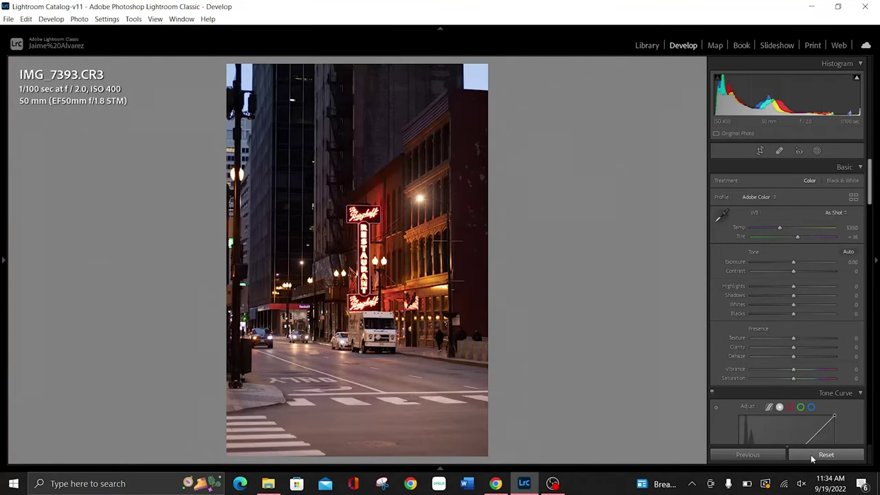
Step: Lock the crop aspect ratio to 4 x 5 / 8 x 10
{"action": "left_click", "coordinate": [759, 151]}
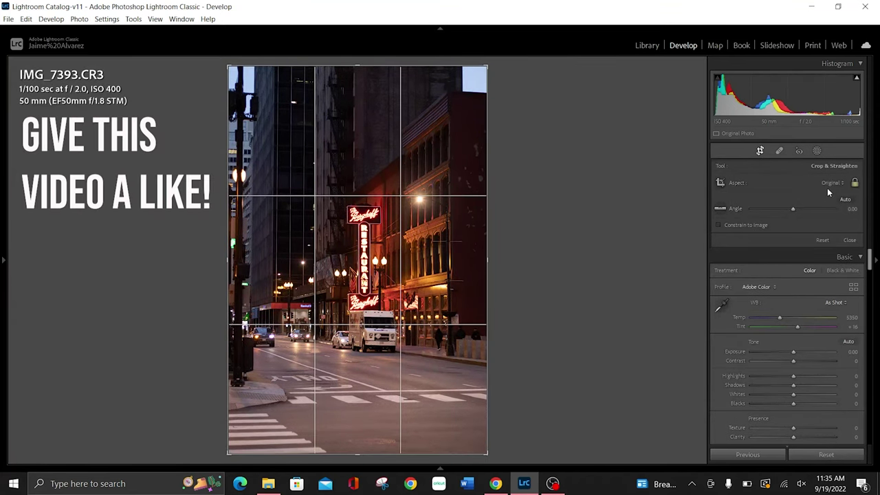
{"action": "left_click", "coordinate": [829, 182]}
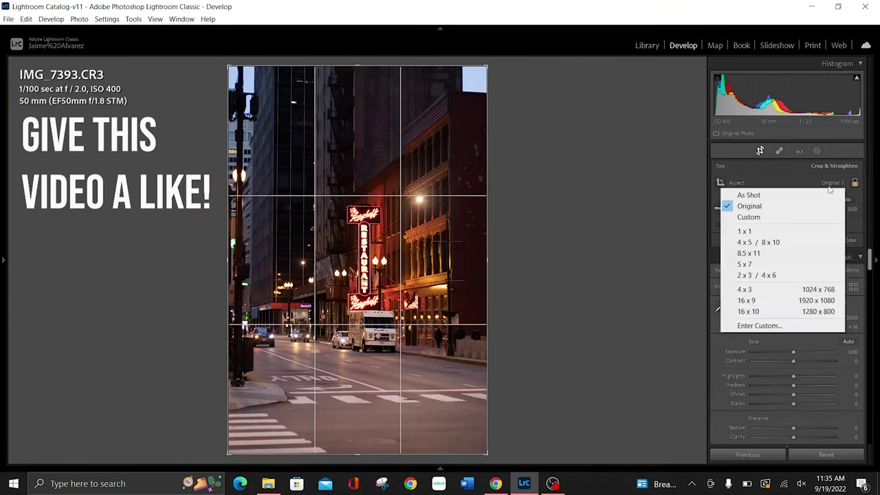
{"action": "left_click", "coordinate": [759, 251]}
{"action": "key", "text": "ctrl+z"}
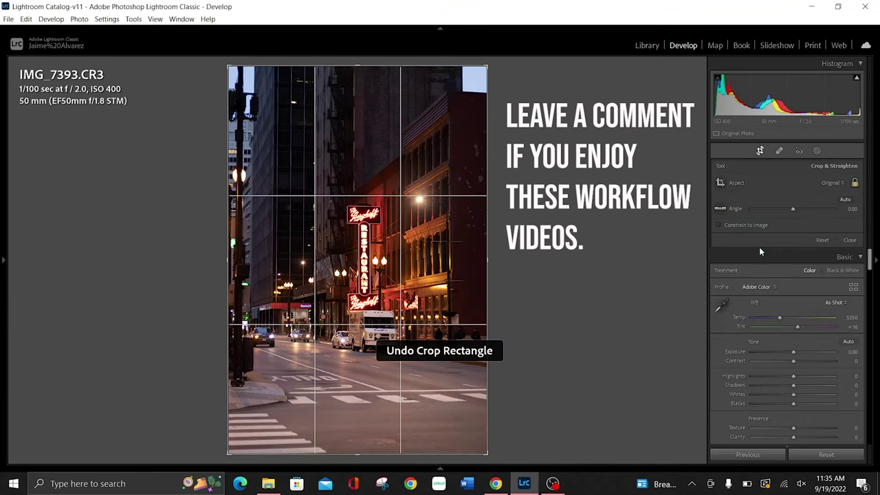
{"action": "left_click", "coordinate": [832, 183]}
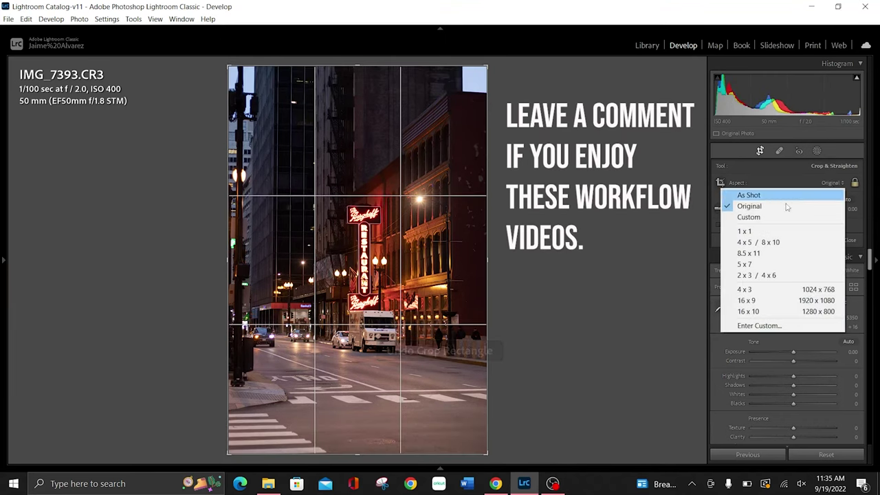
{"action": "left_click", "coordinate": [740, 241]}
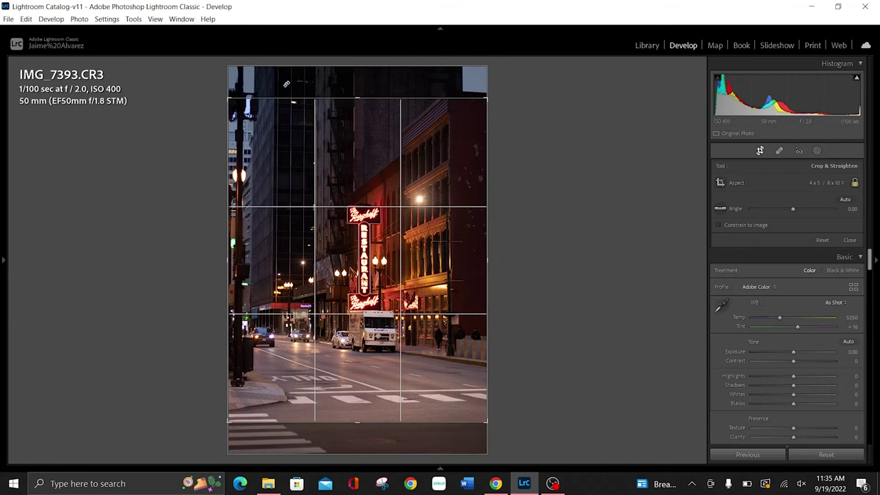
Step: Shrink the 4x5 frame from the top, shift the photo down, and apply the crop
{"action": "left_click_drag", "start_coordinate": [357, 101], "coordinate": [363, 137]}
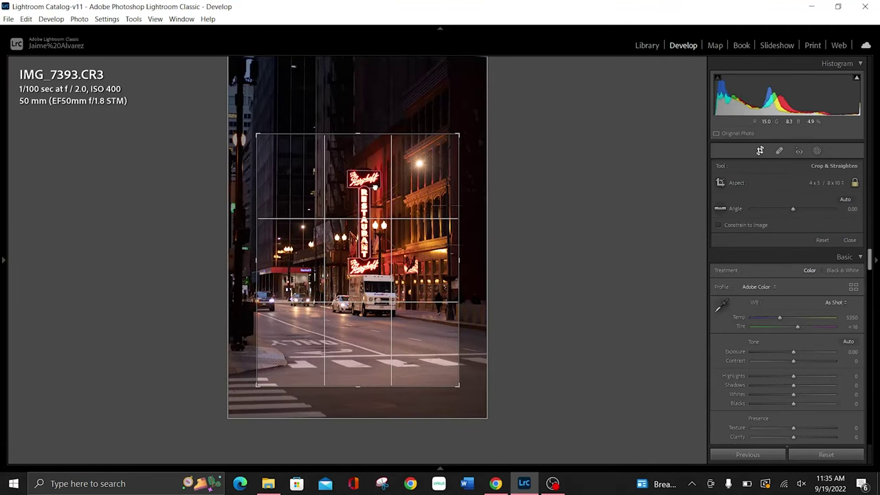
{"action": "left_click_drag", "start_coordinate": [375, 187], "coordinate": [376, 204]}
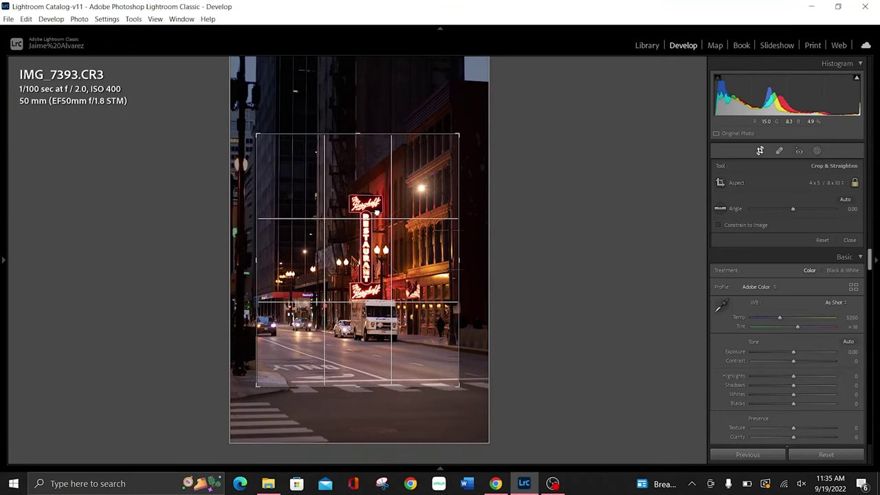
{"action": "left_click_drag", "start_coordinate": [377, 204], "coordinate": [373, 215]}
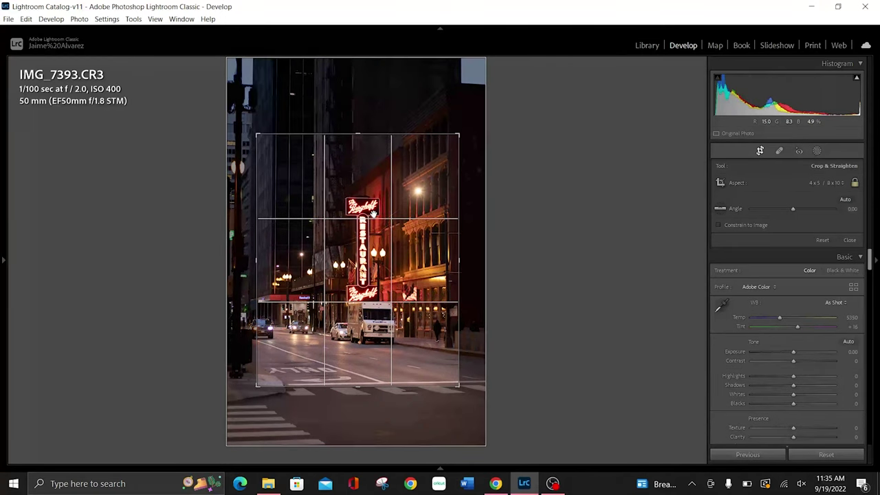
{"action": "key", "text": "Return"}
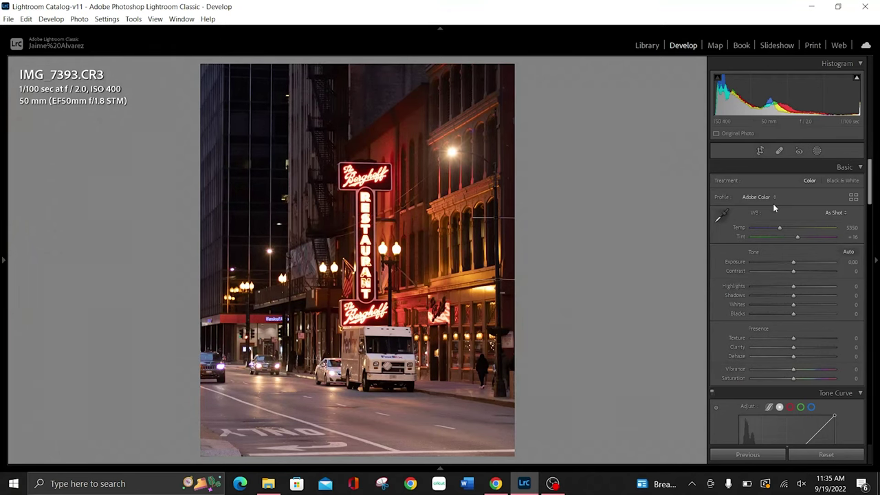
Step: Tighten the crop from the top-left corner around the sign and street, then apply it
{"action": "left_click", "coordinate": [761, 151]}
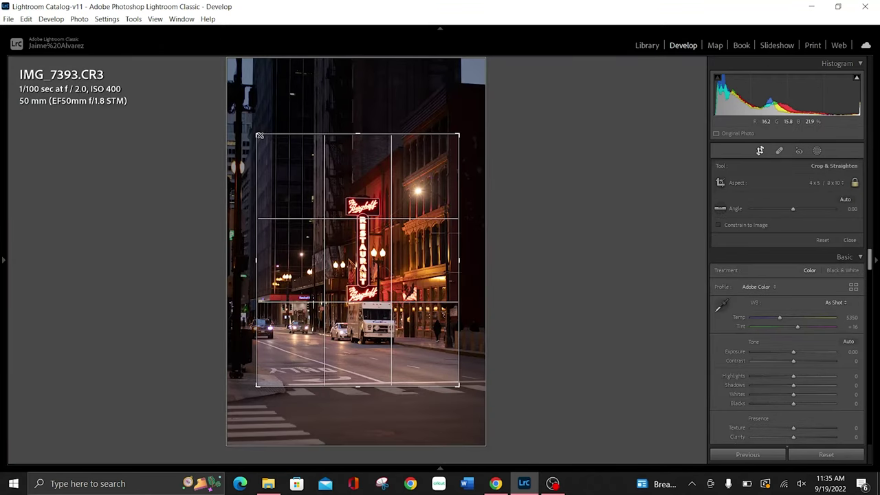
{"action": "left_click_drag", "start_coordinate": [258, 135], "coordinate": [263, 143]}
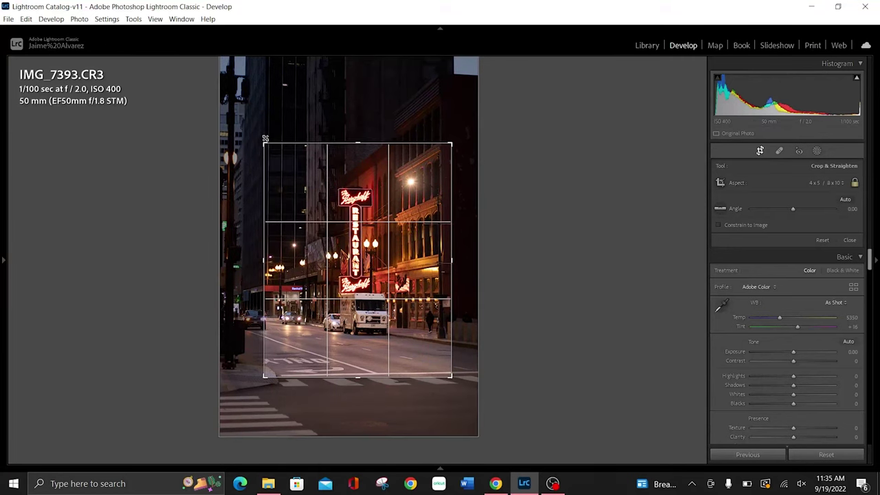
{"action": "left_click_drag", "start_coordinate": [350, 235], "coordinate": [349, 242]}
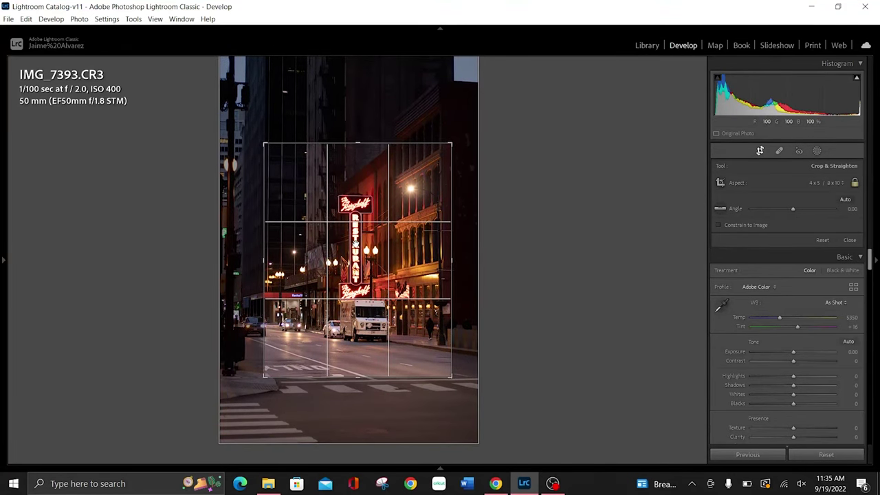
{"action": "key", "text": "Return"}
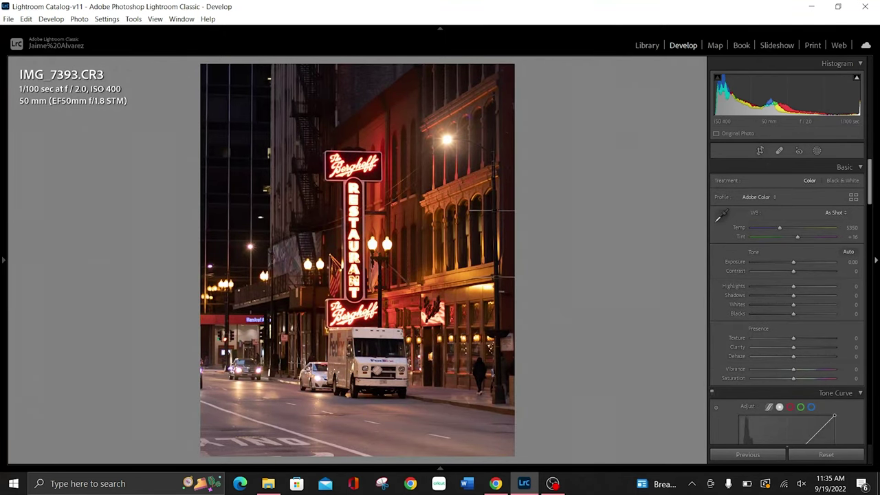
Step: Lower white balance Temp to 4050 and nudge Exposure up slightly
{"action": "left_click", "coordinate": [851, 229]}
{"action": "key", "text": "Down"}
{"action": "key", "text": "Down"}
{"action": "key", "text": "Down"}
{"action": "key", "text": "Down"}
{"action": "key", "text": "Down"}
{"action": "key", "text": "Down"}
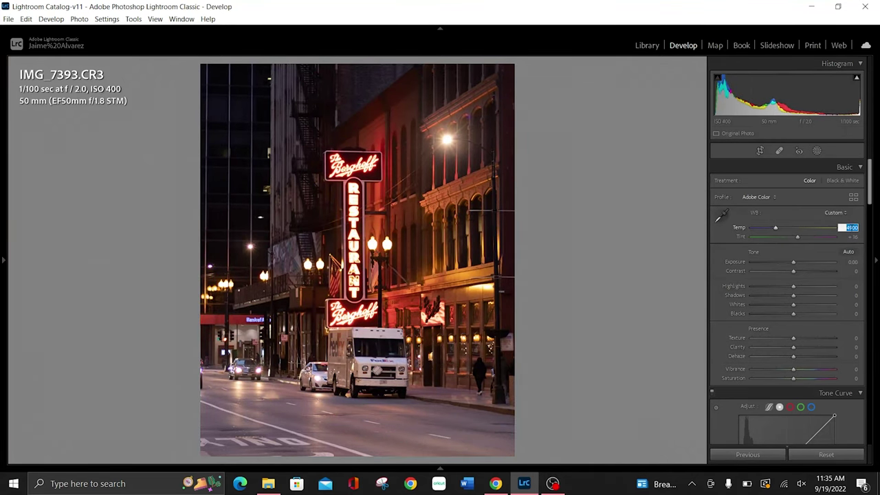
{"action": "key", "text": "Down"}
{"action": "key", "text": "Down"}
{"action": "key", "text": "Down"}
{"action": "key", "text": "Down"}
{"action": "key", "text": "Down"}
{"action": "key", "text": "Down"}
{"action": "key", "text": "Down"}
{"action": "key", "text": "Down"}
{"action": "key", "text": "Down"}
{"action": "key", "text": "Down"}
{"action": "key", "text": "Down"}
{"action": "key", "text": "Down"}
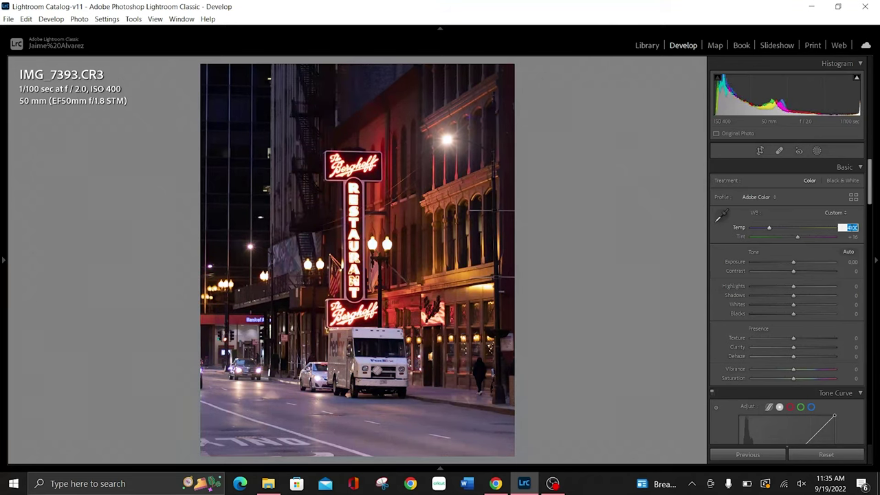
{"action": "key", "text": "Down"}
{"action": "left_click_drag", "start_coordinate": [792, 264], "coordinate": [794, 267]}
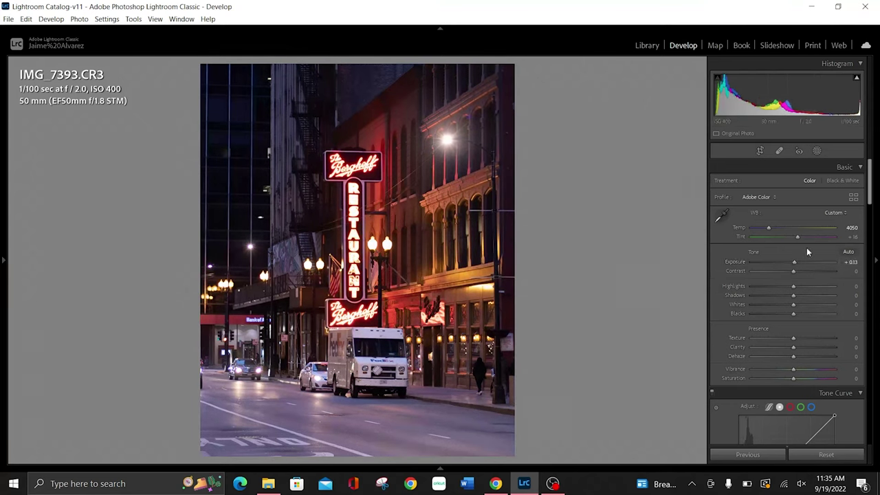
Step: Reduce Contrast step by step to -28 in the Basic panel
{"action": "left_click", "coordinate": [850, 262]}
{"action": "key", "text": "Tab"}
{"action": "type", "text": "1"}
{"action": "type", "text": "-3"}
{"action": "key", "text": "Return"}
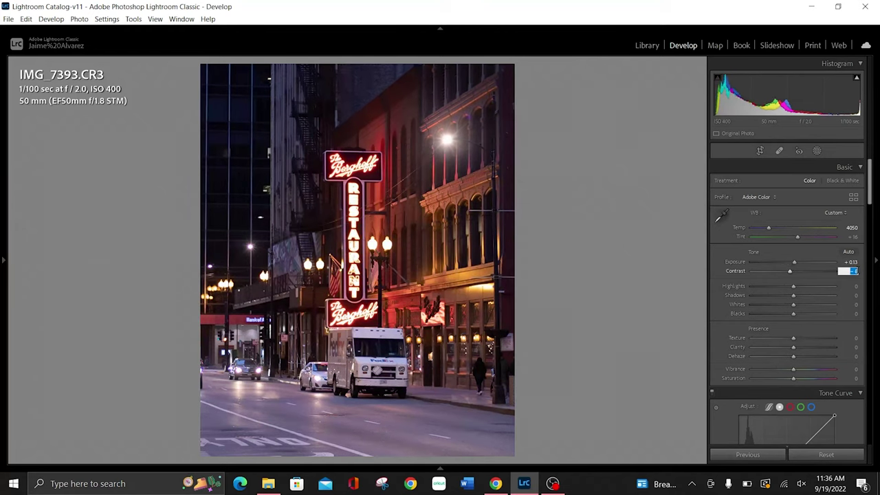
{"action": "type", "text": "-11"}
{"action": "key", "text": "Return"}
{"action": "type", "text": "-23"}
{"action": "key", "text": "Return"}
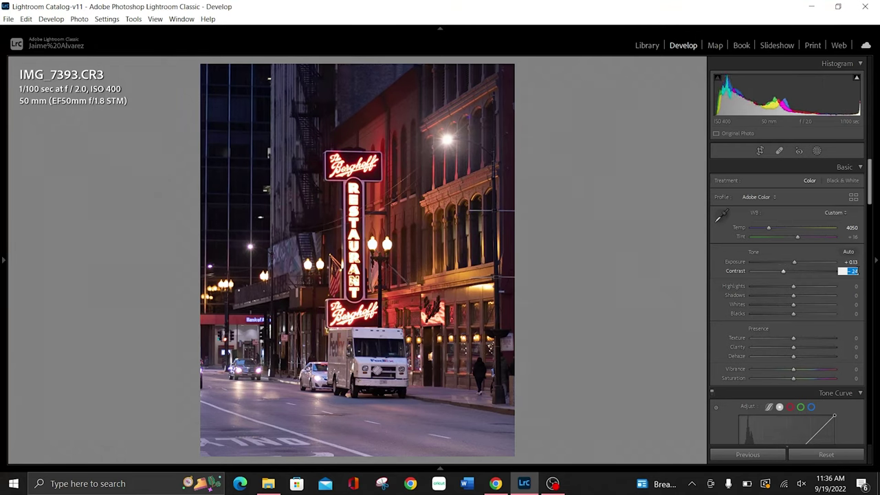
{"action": "type", "text": "-28"}
{"action": "key", "text": "Return"}
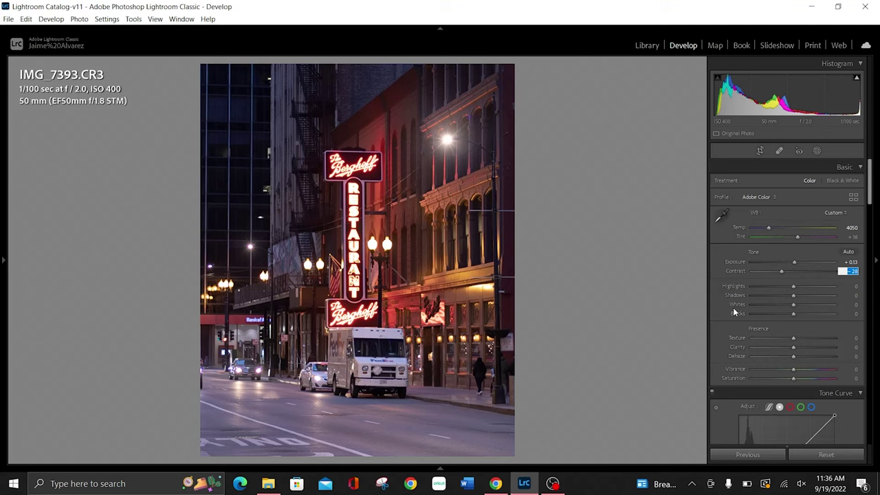
Step: Set Highlights -64, Shadows +20, Whites -70 and Blacks -30
{"action": "left_click", "coordinate": [791, 287]}
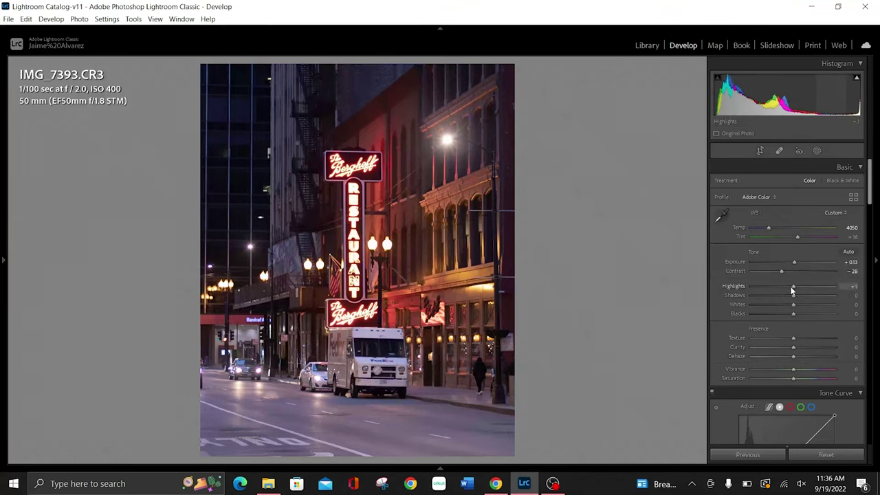
{"action": "type", "text": "-49"}
{"action": "key", "text": "Return"}
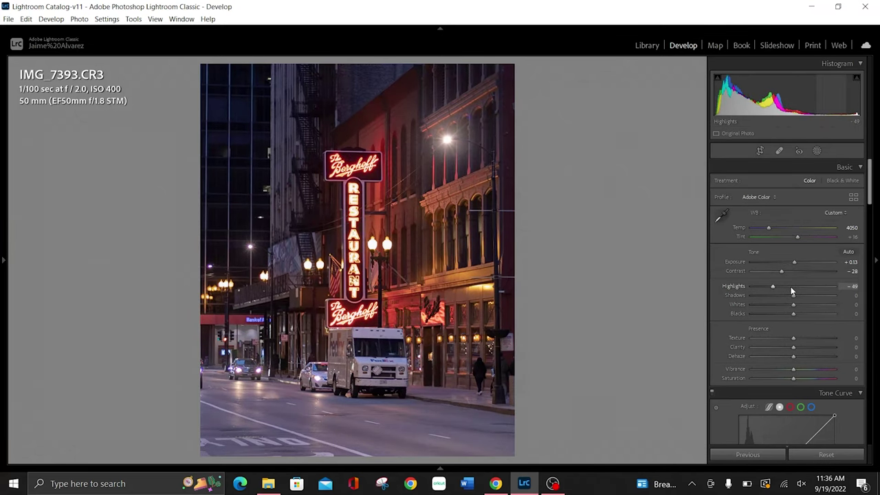
{"action": "key", "text": "Down"}
{"action": "key", "text": "Down"}
{"action": "key", "text": "Down"}
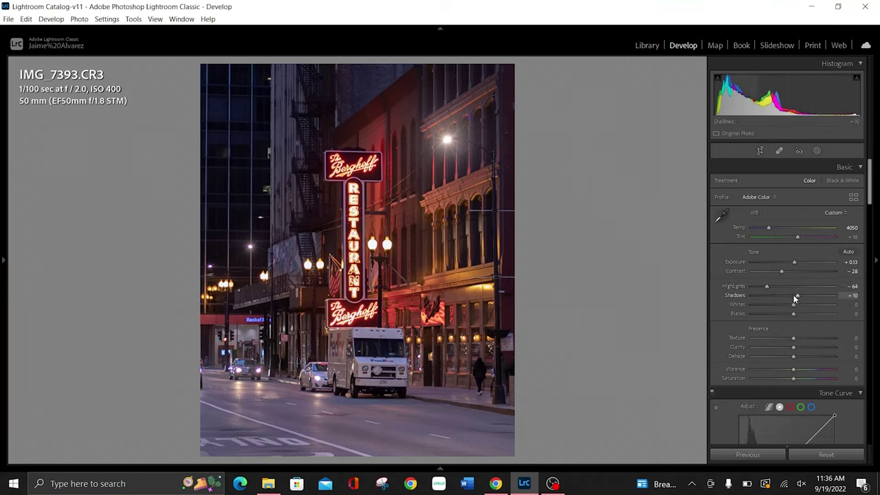
{"action": "key", "text": "Up"}
{"action": "key", "text": "Up"}
{"action": "key", "text": "Up"}
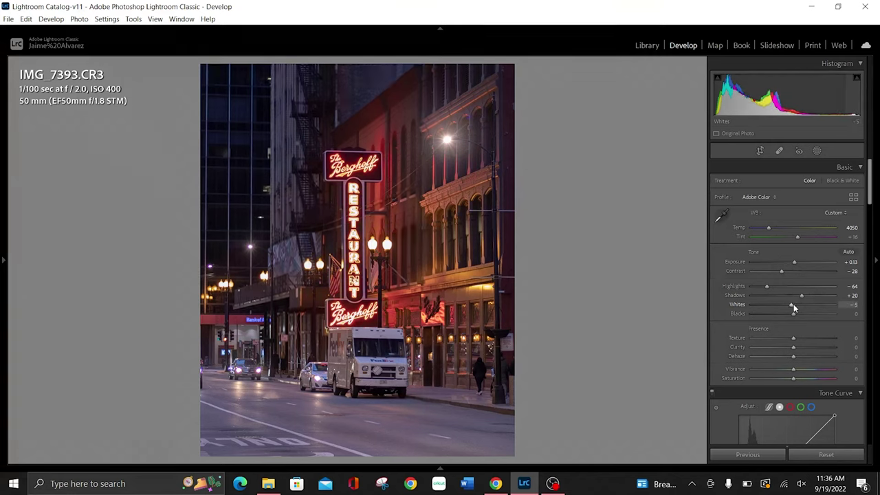
{"action": "key", "text": "Down"}
{"action": "key", "text": "Down"}
{"action": "key", "text": "Down"}
{"action": "key", "text": "Down"}
{"action": "key", "text": "Down"}
{"action": "key", "text": "Down"}
{"action": "key", "text": "Down"}
{"action": "key", "text": "Down"}
{"action": "key", "text": "Down"}
{"action": "key", "text": "Down"}
{"action": "key", "text": "Down"}
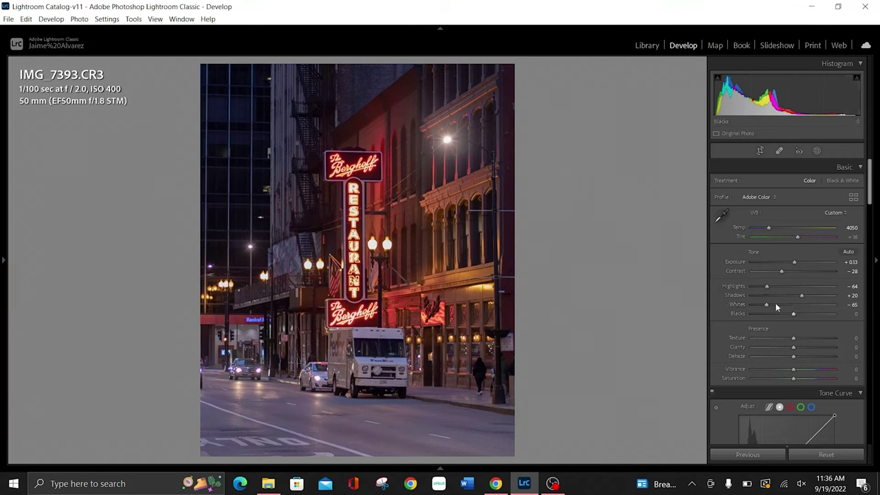
{"action": "key", "text": "Down"}
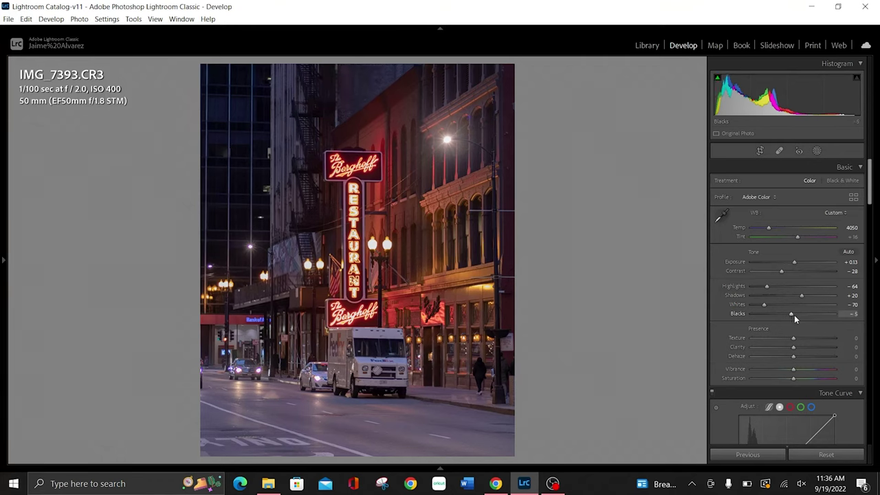
{"action": "key", "text": "Down"}
{"action": "key", "text": "Down"}
{"action": "key", "text": "Down"}
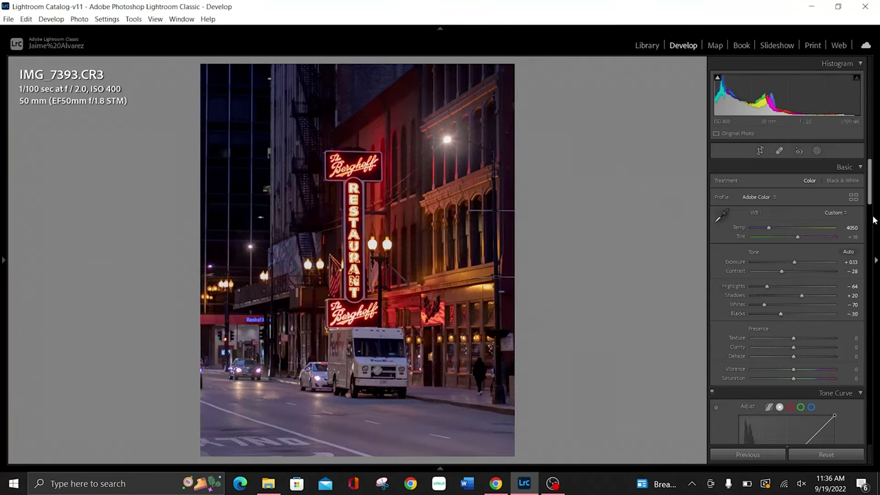
Step: Add midtone, shadow and highlight points to the tone curve and pull the shadow point down
{"action": "left_click_drag", "start_coordinate": [871, 201], "coordinate": [874, 238]}
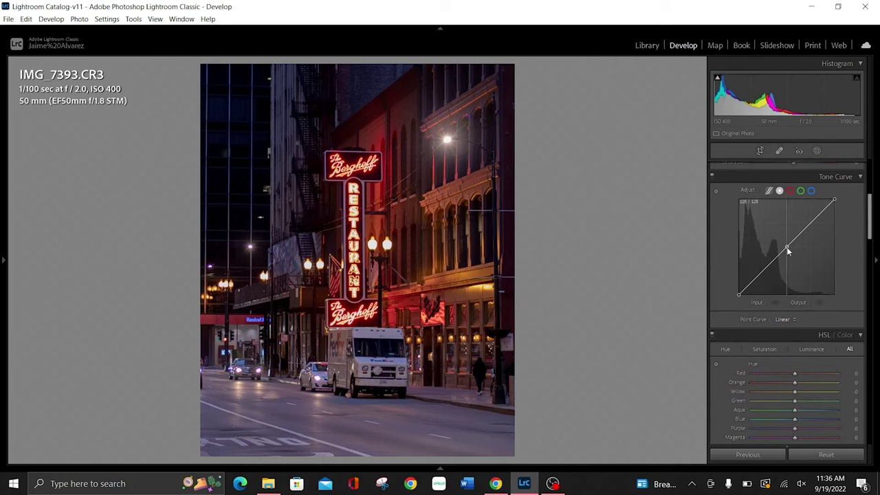
{"action": "left_click", "coordinate": [786, 246]}
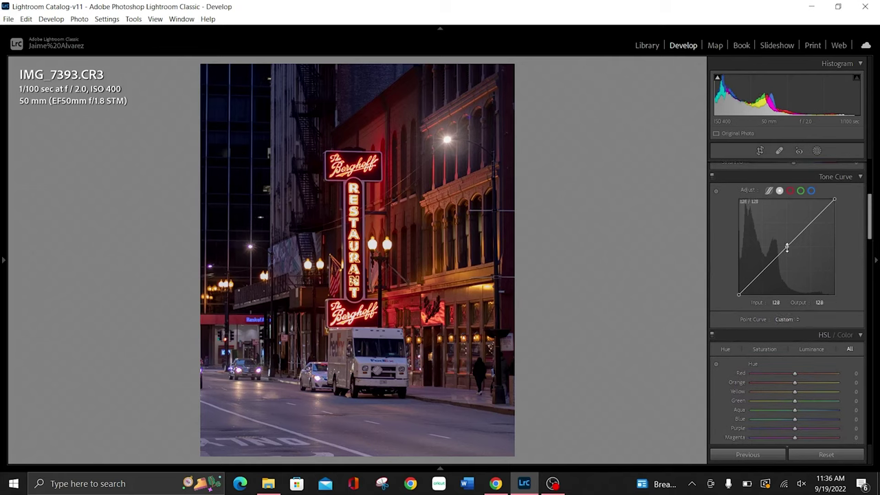
{"action": "left_click", "coordinate": [761, 272]}
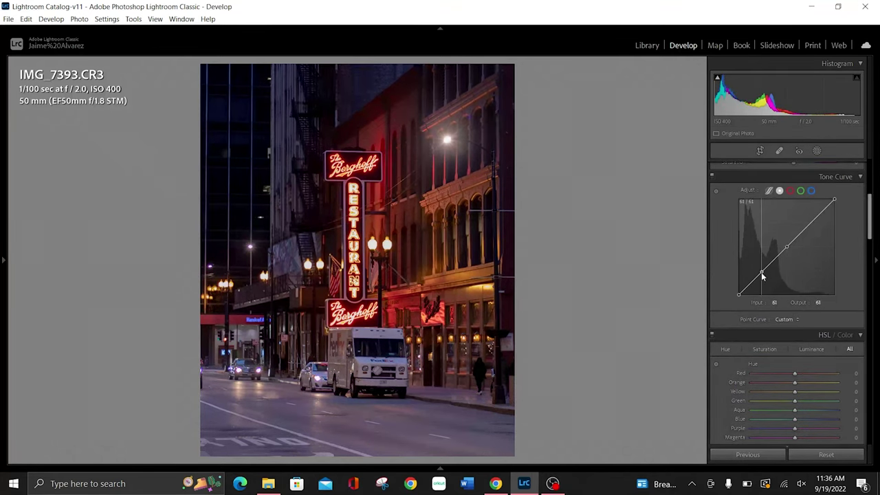
{"action": "left_click", "coordinate": [810, 222]}
{"action": "left_click_drag", "start_coordinate": [760, 272], "coordinate": [767, 281]}
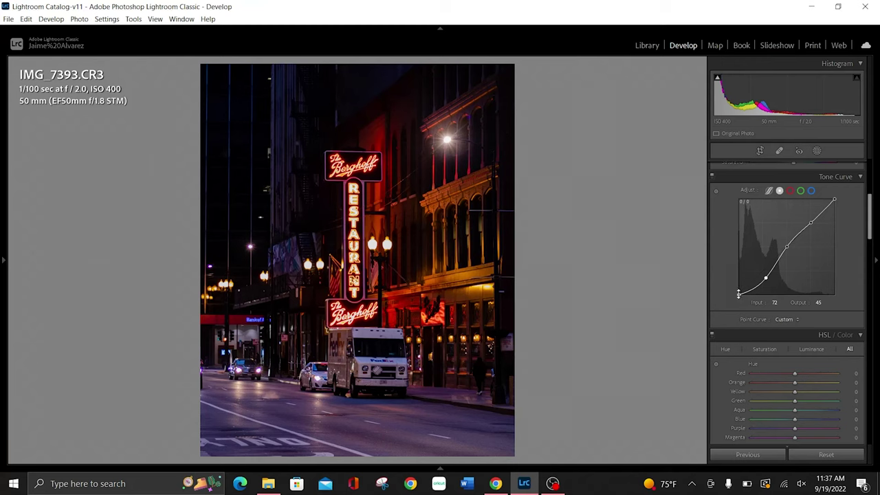
Step: Lift the black endpoint to 23, set the shadow point to 60/47, lower the white endpoint to 248
{"action": "left_click", "coordinate": [739, 296]}
{"action": "left_click_drag", "start_coordinate": [738, 295], "coordinate": [738, 287]}
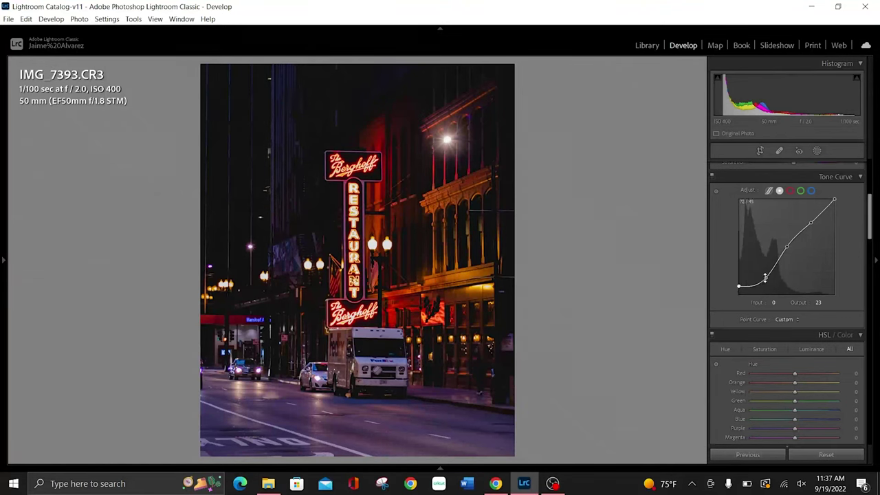
{"action": "left_click", "coordinate": [767, 280]}
{"action": "left_click_drag", "start_coordinate": [767, 280], "coordinate": [760, 277]}
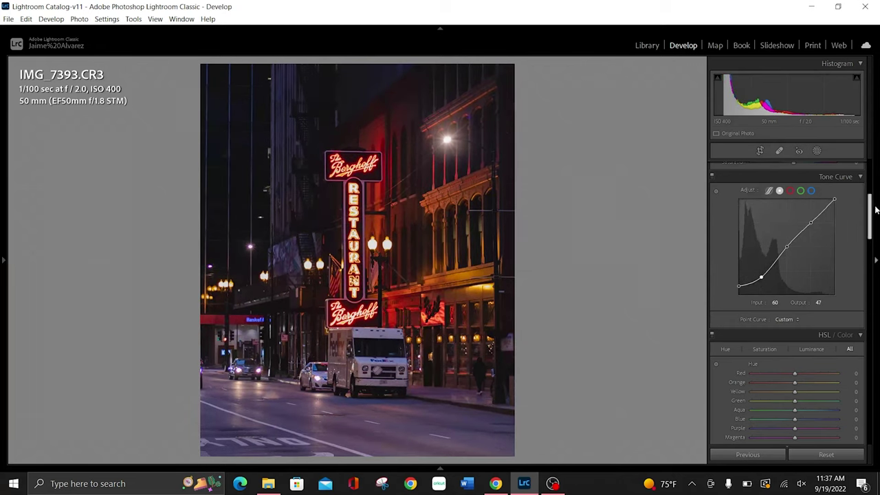
{"action": "left_click", "coordinate": [835, 200]}
{"action": "left_click_drag", "start_coordinate": [834, 200], "coordinate": [863, 448]}
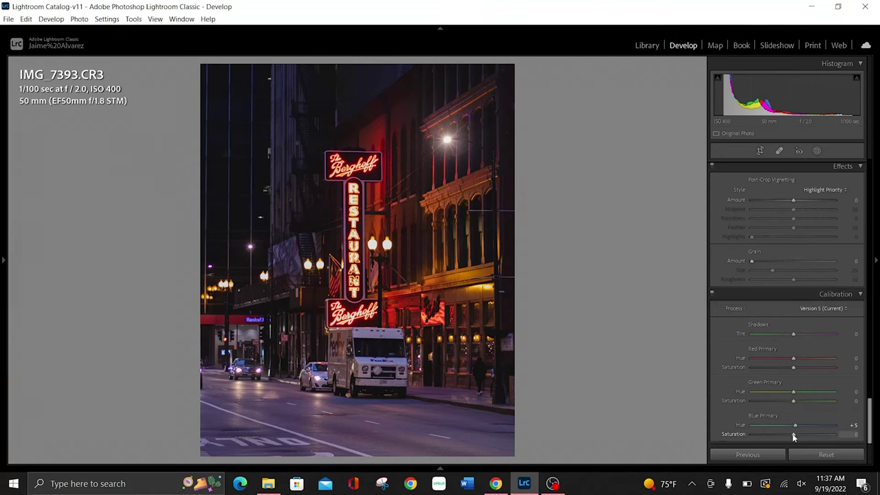
Step: Set calibration primaries to Red +20/-20, Green +35/-50, Blue +5/+20 hue/saturation
{"action": "scroll", "coordinate": [794, 437], "scroll_direction": "up", "scroll_amount": 3}
{"action": "scroll", "coordinate": [793, 393], "scroll_direction": "up", "scroll_amount": 10}
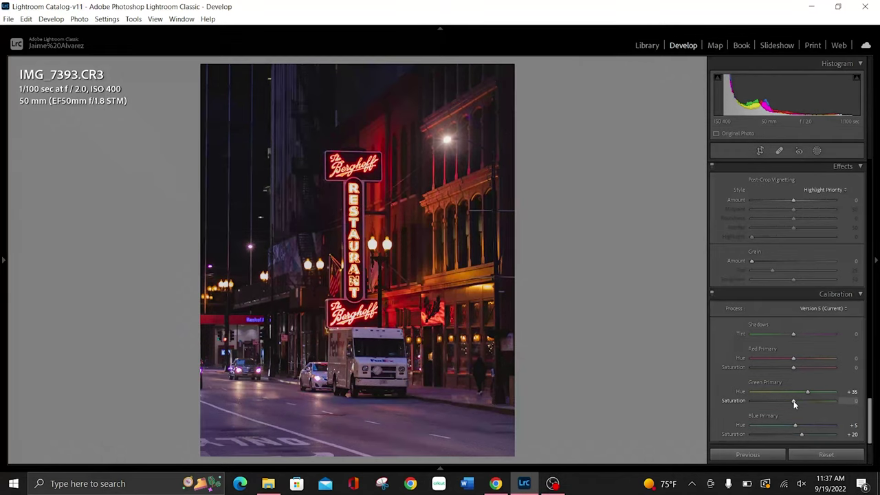
{"action": "scroll", "coordinate": [794, 404], "scroll_direction": "down", "scroll_amount": 13}
{"action": "scroll", "coordinate": [793, 405], "scroll_direction": "up", "scroll_amount": 6}
{"action": "scroll", "coordinate": [794, 404], "scroll_direction": "up", "scroll_amount": 2}
{"action": "scroll", "coordinate": [794, 404], "scroll_direction": "down", "scroll_amount": 2}
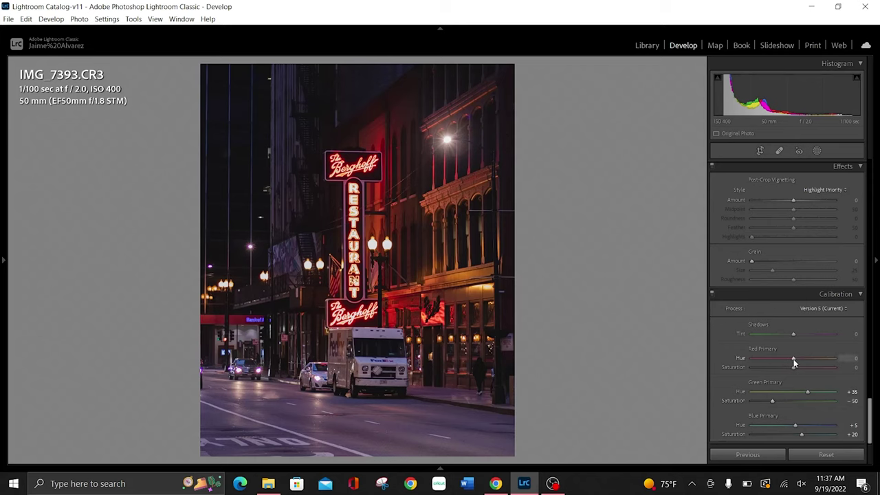
{"action": "scroll", "coordinate": [794, 363], "scroll_direction": "up", "scroll_amount": 2}
{"action": "scroll", "coordinate": [794, 363], "scroll_direction": "up", "scroll_amount": 1}
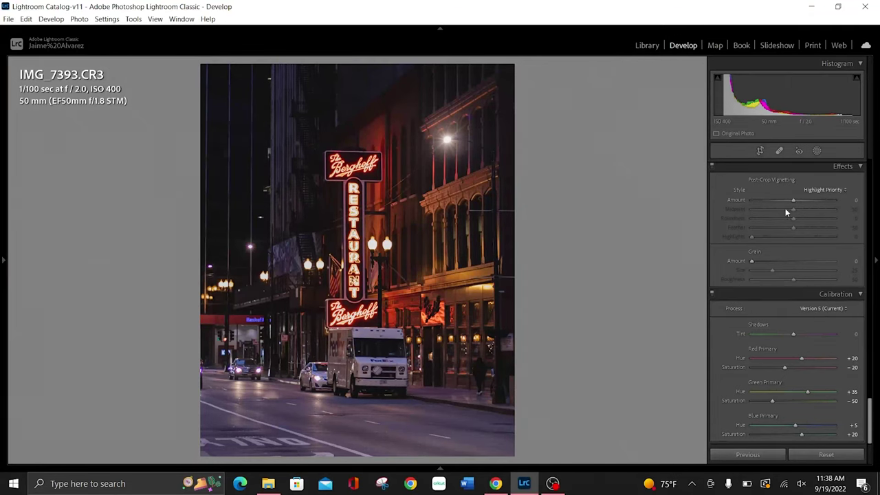
Step: Set the Post-Crop Vignetting Amount to -20
{"action": "scroll", "coordinate": [792, 200], "scroll_direction": "down", "scroll_amount": 4}
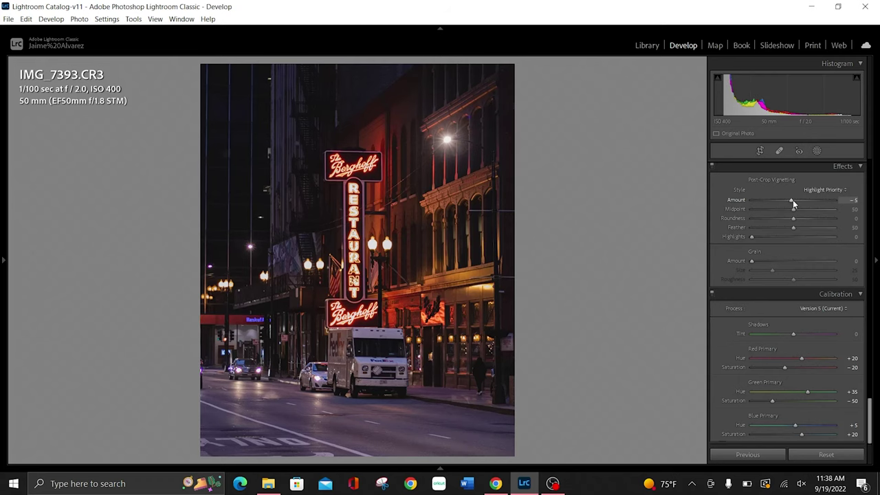
{"action": "scroll", "coordinate": [792, 200], "scroll_direction": "down", "scroll_amount": 1}
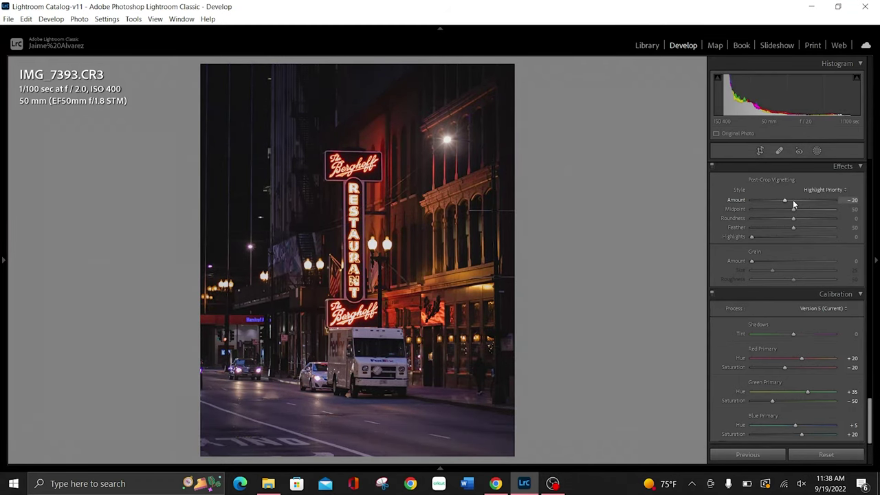
{"action": "scroll", "coordinate": [793, 199], "scroll_direction": "up", "scroll_amount": 1}
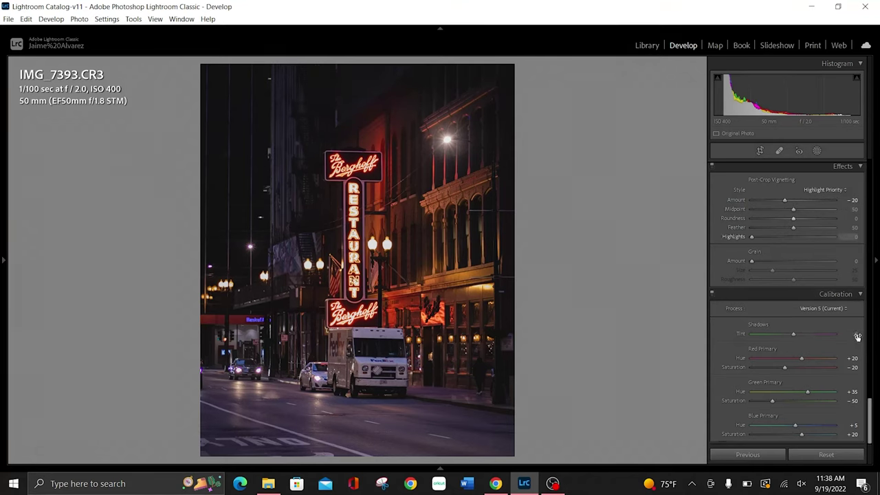
{"action": "left_click_drag", "start_coordinate": [871, 416], "coordinate": [870, 368]}
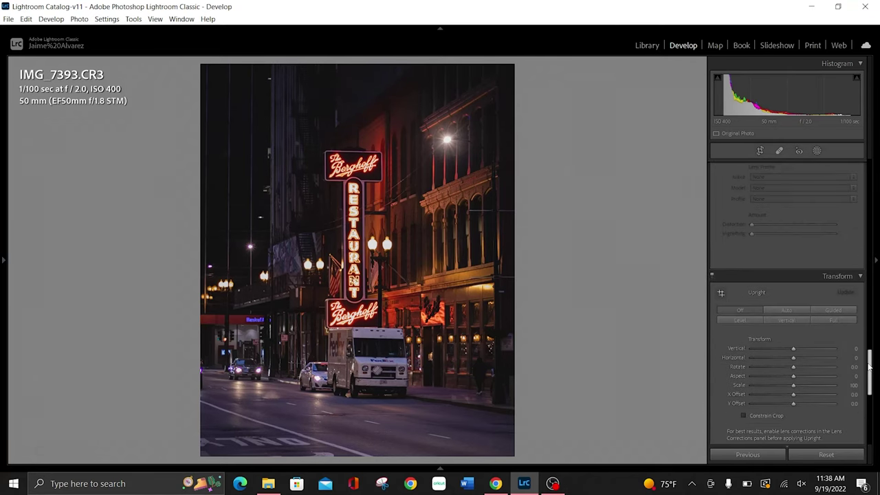
Step: Apply Auto Upright perspective correction to straighten the buildings
{"action": "left_click", "coordinate": [791, 310]}
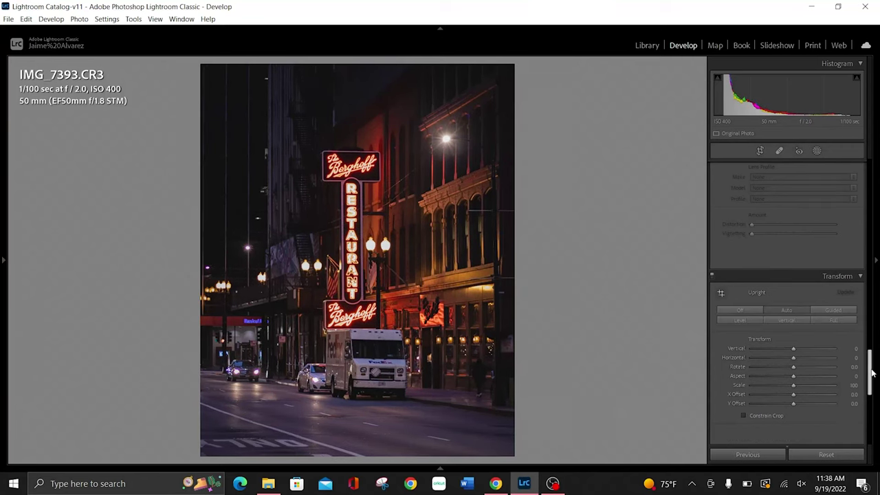
{"action": "left_click_drag", "start_coordinate": [872, 372], "coordinate": [866, 331]}
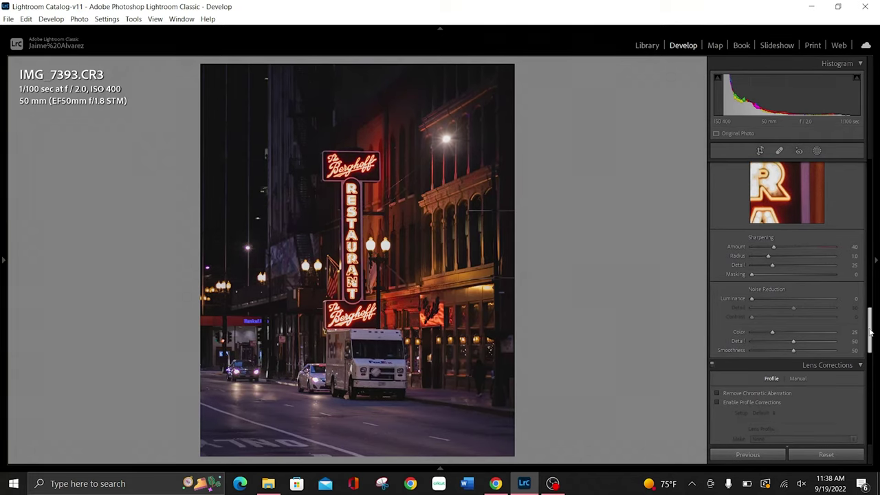
{"action": "left_click_drag", "start_coordinate": [866, 331], "coordinate": [869, 291]}
Step: Tint the Color Grading shadows blue at Hue 219, Saturation 16
{"action": "left_click", "coordinate": [789, 208]}
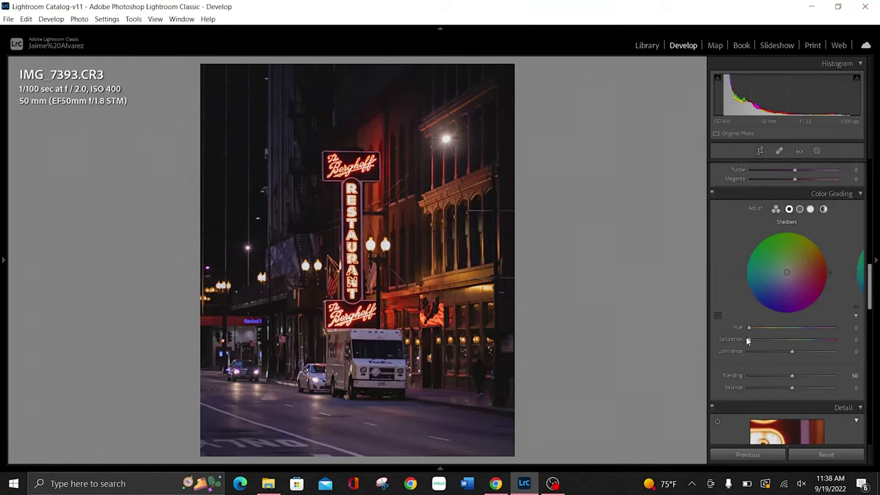
{"action": "left_click_drag", "start_coordinate": [787, 273], "coordinate": [825, 272]}
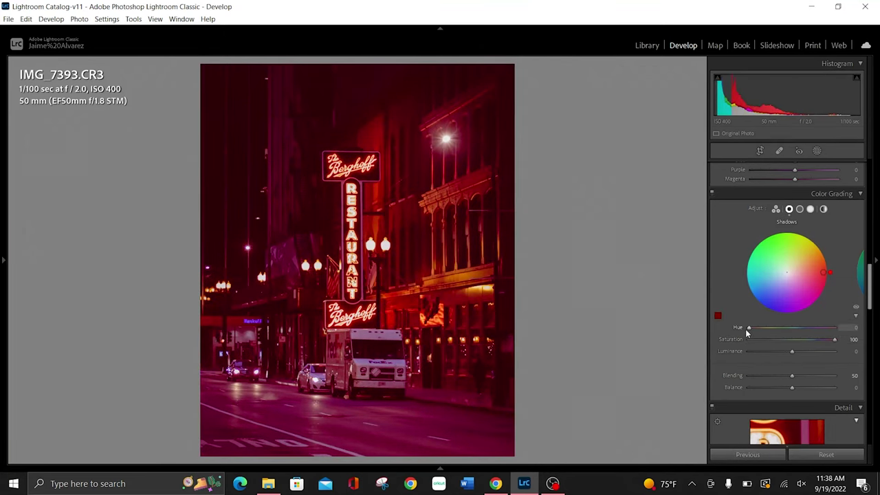
{"action": "left_click_drag", "start_coordinate": [749, 328], "coordinate": [800, 341]}
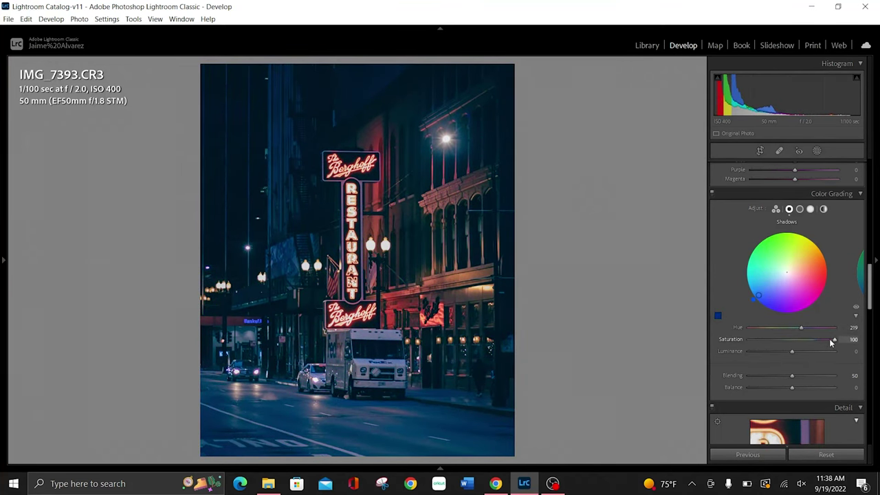
{"action": "mouse_move", "coordinate": [835, 339]}
{"action": "left_mouse_down"}
{"action": "mouse_move", "coordinate": [754, 339]}
{"action": "mouse_move", "coordinate": [763, 341]}
{"action": "left_mouse_up"}
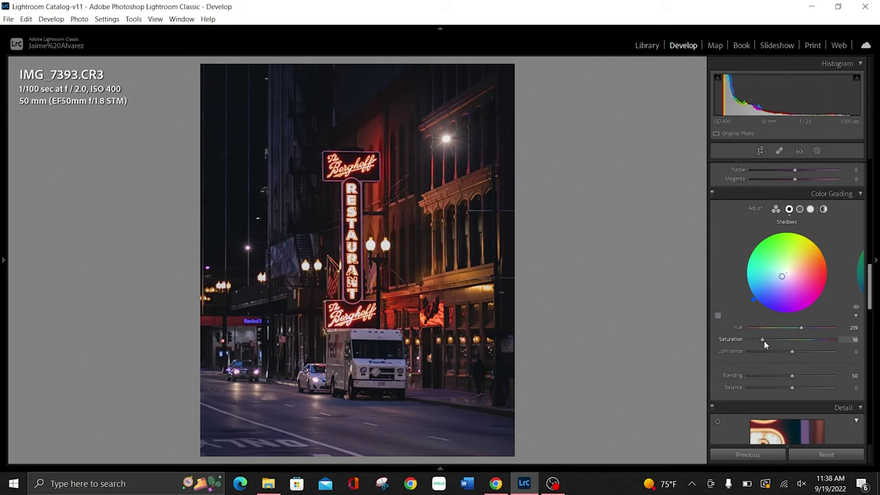
{"action": "left_click", "coordinate": [800, 211]}
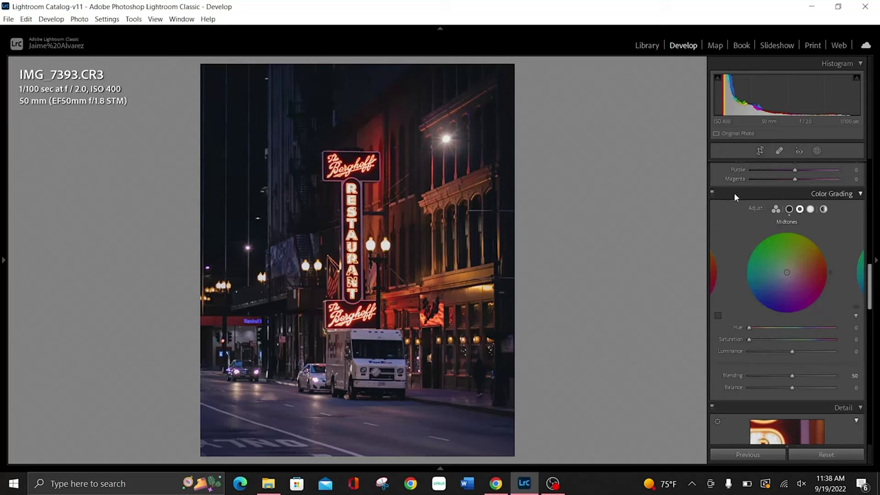
Step: Give the midtones a teal tint at Hue 181, Saturation 24
{"action": "left_click_drag", "start_coordinate": [749, 338], "coordinate": [833, 338]}
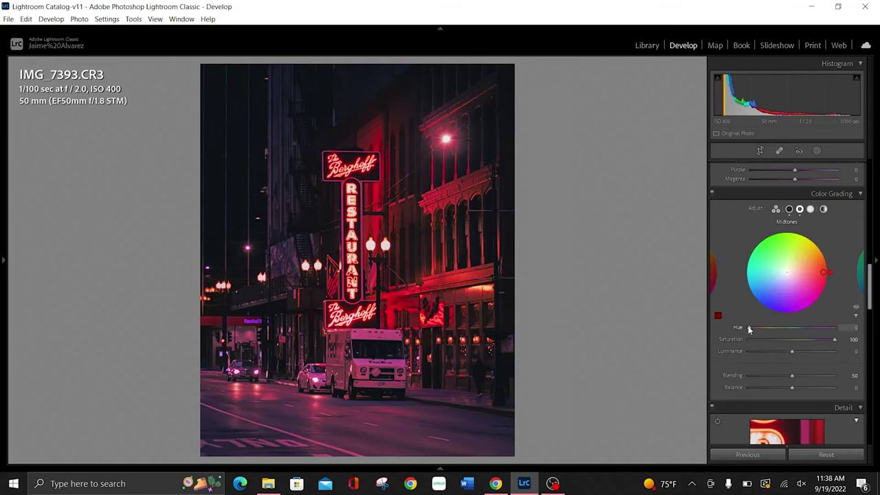
{"action": "left_click_drag", "start_coordinate": [750, 330], "coordinate": [795, 340]}
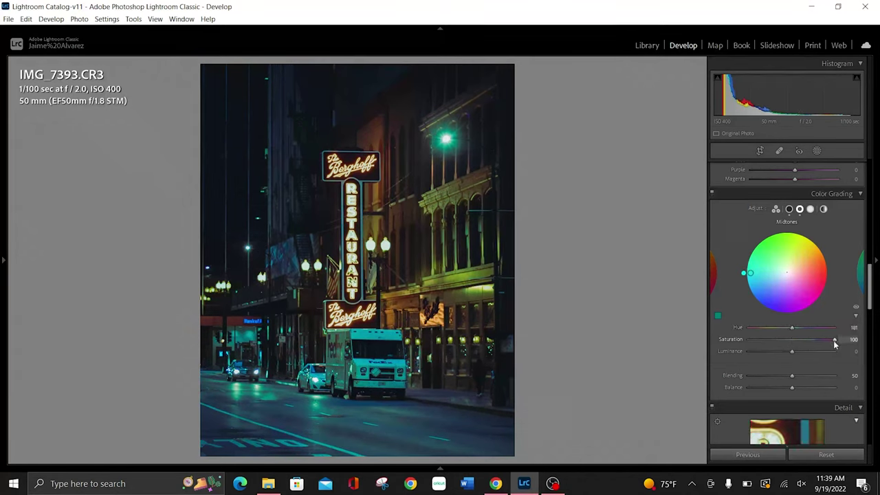
{"action": "left_click_drag", "start_coordinate": [833, 340], "coordinate": [768, 345]}
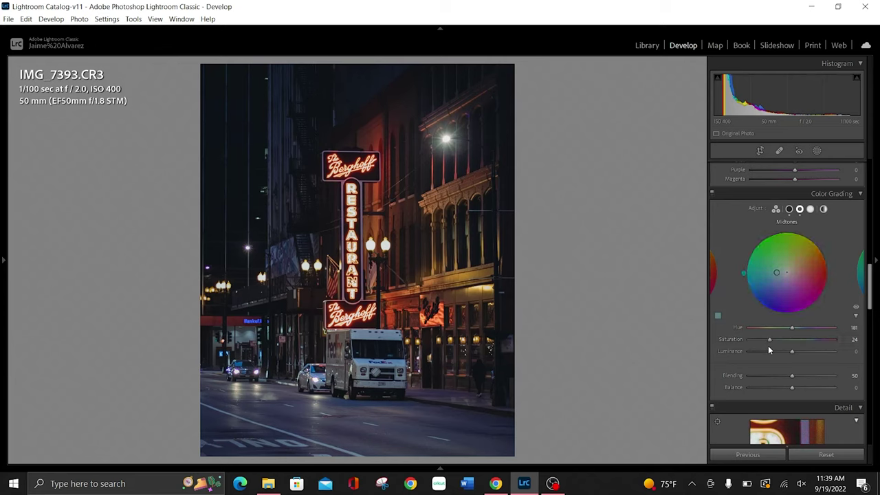
Step: Warm the highlights with an orange tint at Hue 23, Saturation 18
{"action": "left_click", "coordinate": [810, 210]}
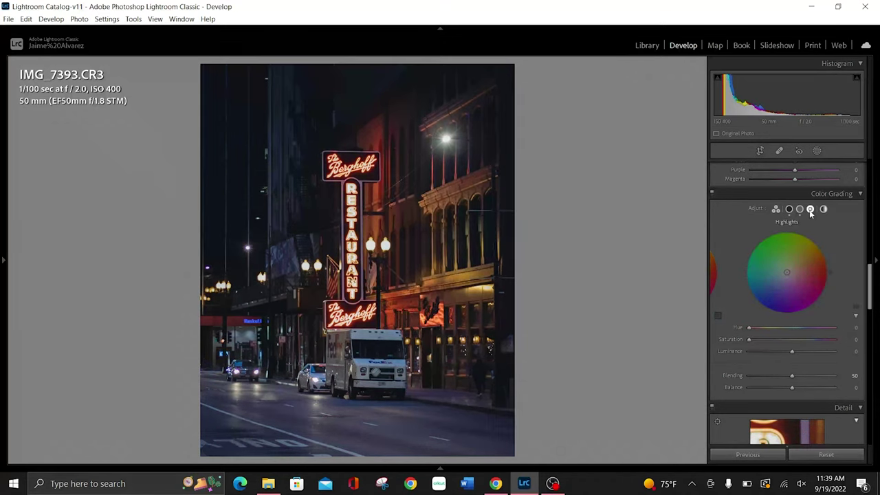
{"action": "left_click_drag", "start_coordinate": [749, 338], "coordinate": [834, 339]}
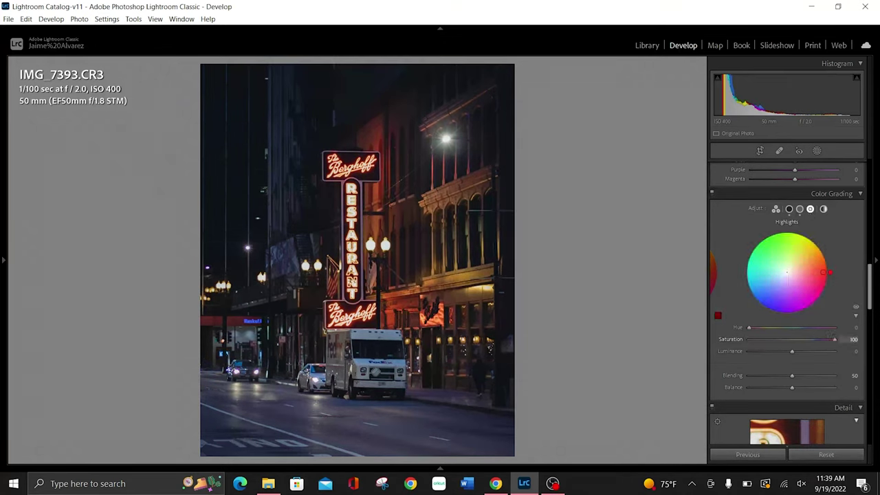
{"action": "mouse_move", "coordinate": [748, 327]}
{"action": "left_mouse_down"}
{"action": "mouse_move", "coordinate": [805, 327]}
{"action": "mouse_move", "coordinate": [754, 337]}
{"action": "left_mouse_up"}
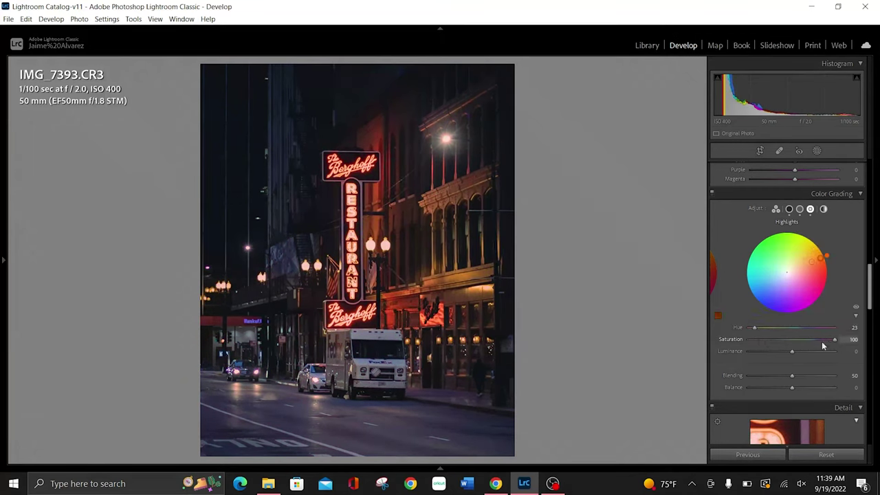
{"action": "mouse_move", "coordinate": [834, 339]}
{"action": "left_mouse_down"}
{"action": "mouse_move", "coordinate": [755, 345]}
{"action": "mouse_move", "coordinate": [764, 346]}
{"action": "left_mouse_up"}
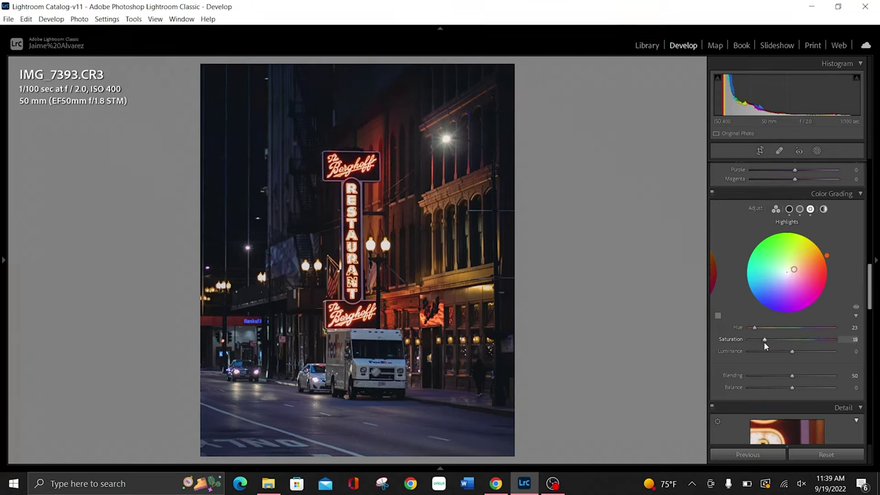
{"action": "left_click_drag", "start_coordinate": [870, 286], "coordinate": [868, 236]}
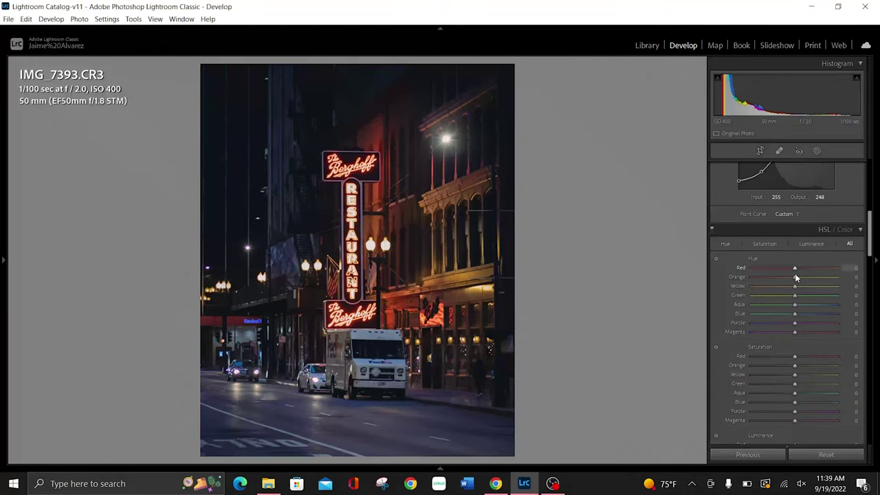
Step: Scroll through the HSL/Color panel to review the Hue and Saturation sliders
{"action": "scroll", "coordinate": [796, 280], "scroll_direction": "up", "scroll_amount": 4}
{"action": "scroll", "coordinate": [793, 288], "scroll_direction": "up", "scroll_amount": 3}
{"action": "scroll", "coordinate": [794, 291], "scroll_direction": "down", "scroll_amount": 1}
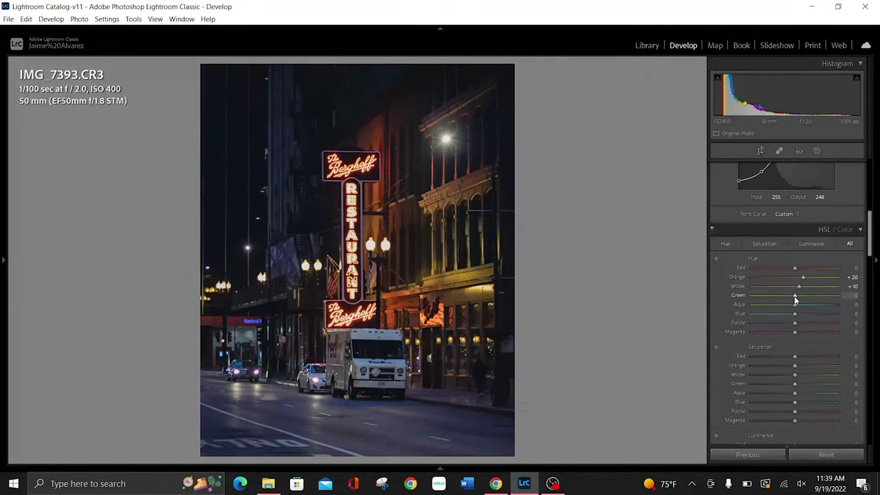
{"action": "scroll", "coordinate": [795, 300], "scroll_direction": "up", "scroll_amount": 2}
{"action": "scroll", "coordinate": [794, 308], "scroll_direction": "down", "scroll_amount": 20}
{"action": "scroll", "coordinate": [795, 317], "scroll_direction": "up", "scroll_amount": 5}
{"action": "scroll", "coordinate": [795, 317], "scroll_direction": "up", "scroll_amount": 10}
{"action": "scroll", "coordinate": [795, 317], "scroll_direction": "up", "scroll_amount": 4}
{"action": "scroll", "coordinate": [795, 318], "scroll_direction": "down", "scroll_amount": 4}
{"action": "scroll", "coordinate": [796, 318], "scroll_direction": "down", "scroll_amount": 3}
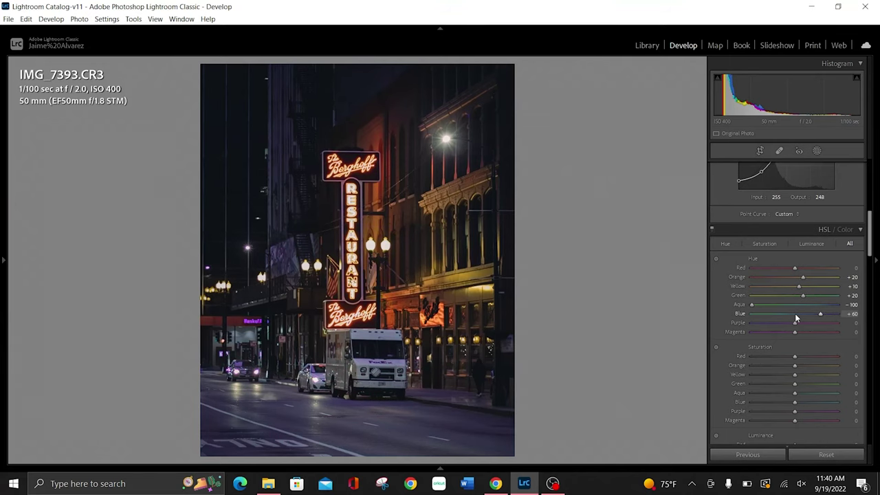
{"action": "scroll", "coordinate": [795, 317], "scroll_direction": "down", "scroll_amount": 1}
{"action": "scroll", "coordinate": [795, 359], "scroll_direction": "up", "scroll_amount": 3}
Step: Raise Aqua saturation to +38 and lower Blue saturation to -60
{"action": "scroll", "coordinate": [793, 365], "scroll_direction": "up", "scroll_amount": 4}
{"action": "scroll", "coordinate": [793, 364], "scroll_direction": "up", "scroll_amount": 4}
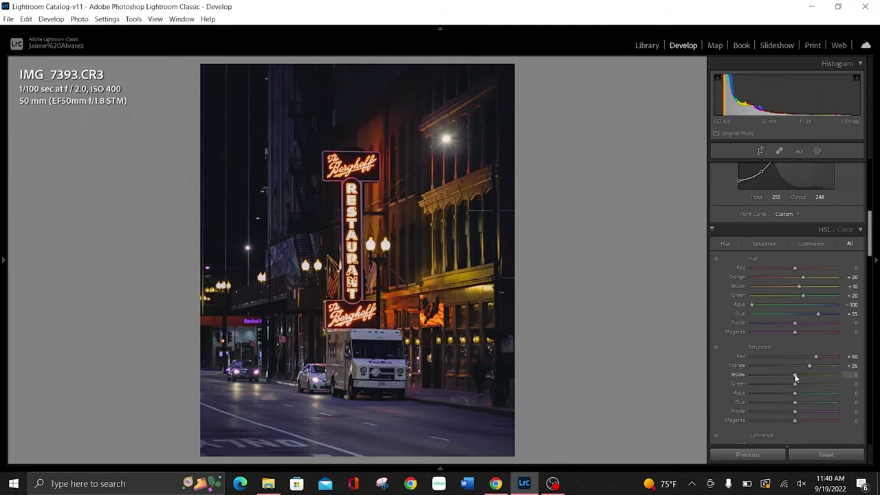
{"action": "scroll", "coordinate": [794, 377], "scroll_direction": "down", "scroll_amount": 1}
{"action": "scroll", "coordinate": [794, 377], "scroll_direction": "down", "scroll_amount": 8}
{"action": "scroll", "coordinate": [794, 377], "scroll_direction": "down", "scroll_amount": 3}
{"action": "scroll", "coordinate": [795, 378], "scroll_direction": "down", "scroll_amount": 1}
{"action": "left_click_drag", "start_coordinate": [795, 398], "coordinate": [804, 400]}
{"action": "left_click_drag", "start_coordinate": [793, 403], "coordinate": [792, 404]}
Step: Fully desaturate Purple and Magenta to -100
{"action": "scroll", "coordinate": [793, 407], "scroll_direction": "down", "scroll_amount": 2}
{"action": "scroll", "coordinate": [792, 407], "scroll_direction": "down", "scroll_amount": 1}
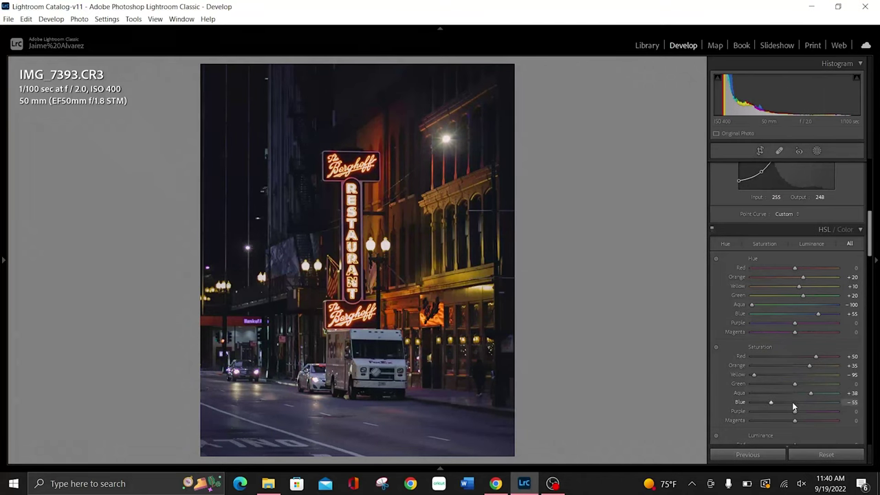
{"action": "scroll", "coordinate": [793, 407], "scroll_direction": "down", "scroll_amount": 2}
{"action": "left_click_drag", "start_coordinate": [796, 411], "coordinate": [666, 424]}
{"action": "left_click_drag", "start_coordinate": [795, 420], "coordinate": [645, 425]}
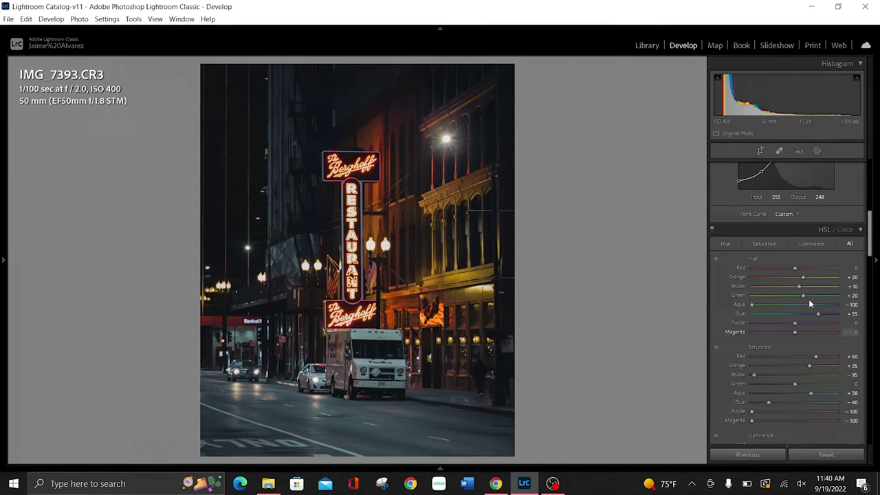
{"action": "left_click_drag", "start_coordinate": [870, 252], "coordinate": [867, 213]}
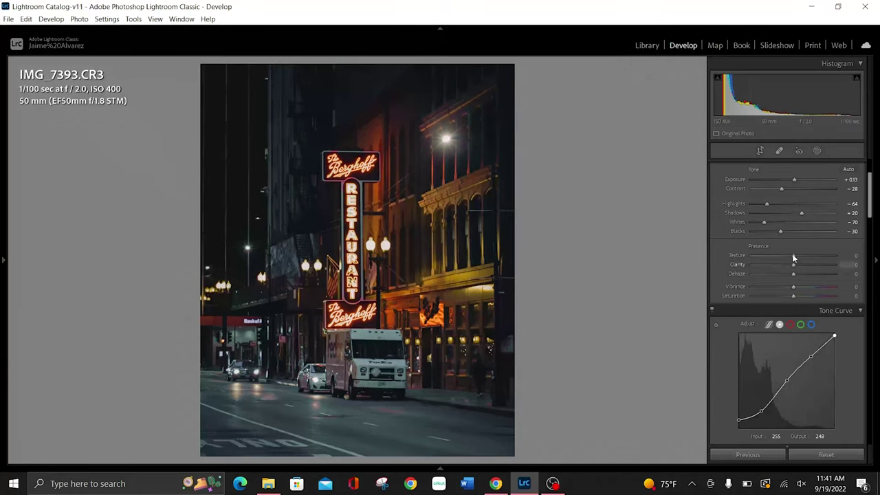
Step: Bring Presence to Texture +56, Clarity +40, Dehaze +15 and Vibrance +30, leaving Saturation 0
{"action": "left_click_drag", "start_coordinate": [793, 255], "coordinate": [816, 257]}
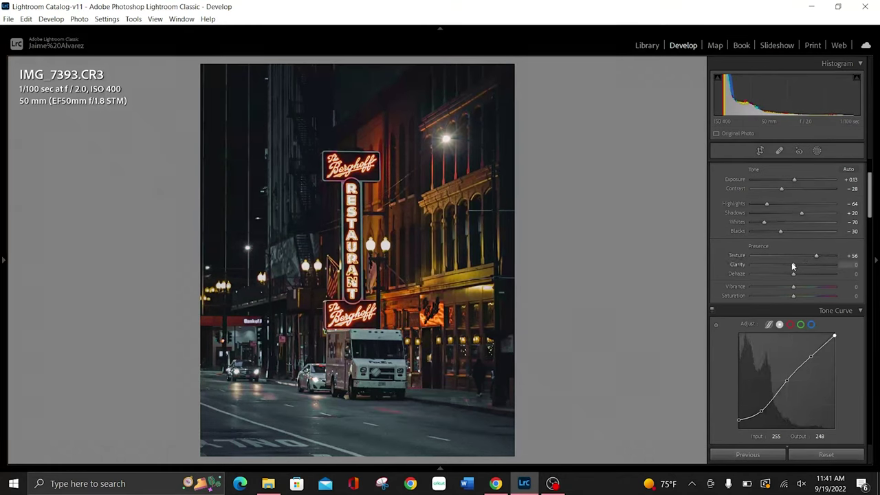
{"action": "scroll", "coordinate": [792, 266], "scroll_direction": "up", "scroll_amount": 10}
{"action": "scroll", "coordinate": [792, 266], "scroll_direction": "down", "scroll_amount": 2}
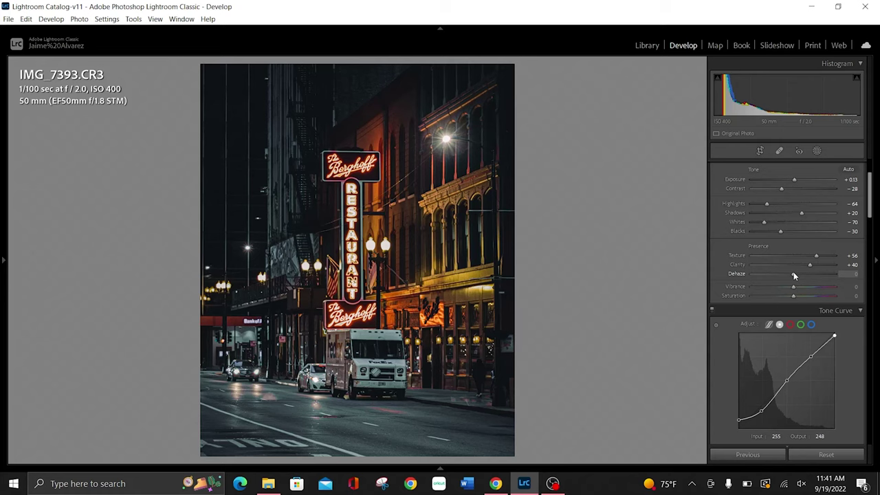
{"action": "left_click_drag", "start_coordinate": [794, 274], "coordinate": [799, 274]}
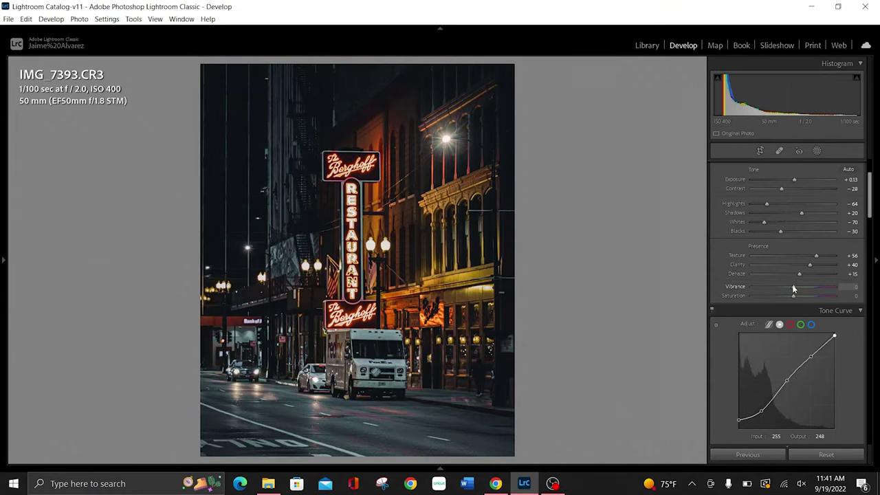
{"action": "scroll", "coordinate": [793, 287], "scroll_direction": "up", "scroll_amount": 2}
{"action": "scroll", "coordinate": [793, 288], "scroll_direction": "up", "scroll_amount": 2}
{"action": "scroll", "coordinate": [792, 285], "scroll_direction": "up", "scroll_amount": 1}
{"action": "scroll", "coordinate": [870, 210], "scroll_direction": "up", "scroll_amount": 3}
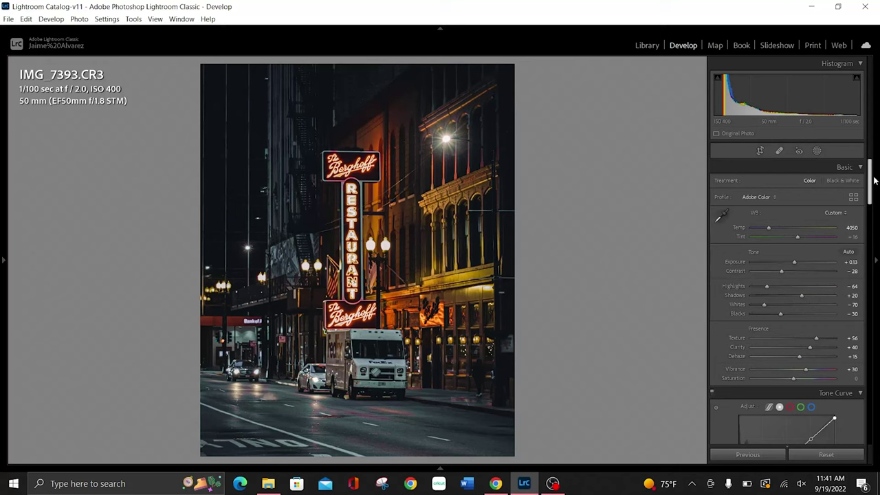
{"action": "left_click", "coordinate": [280, 371]}
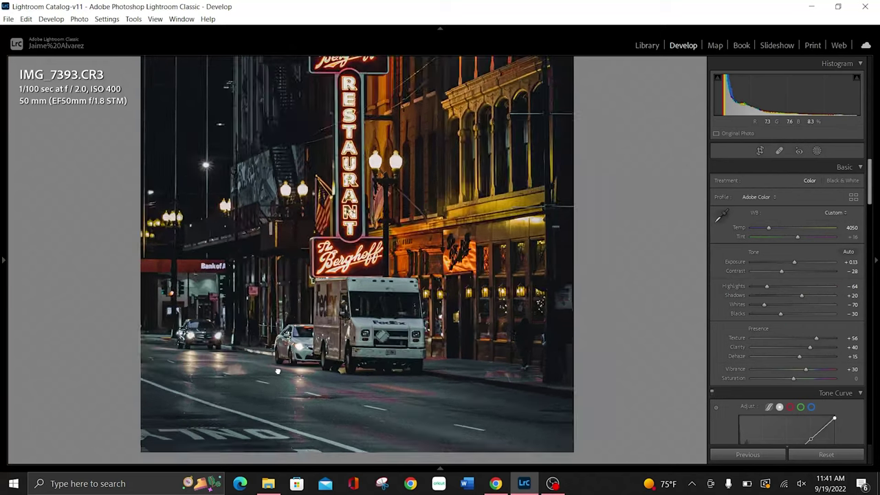
{"action": "scroll", "coordinate": [277, 370], "scroll_direction": "up", "scroll_amount": 10}
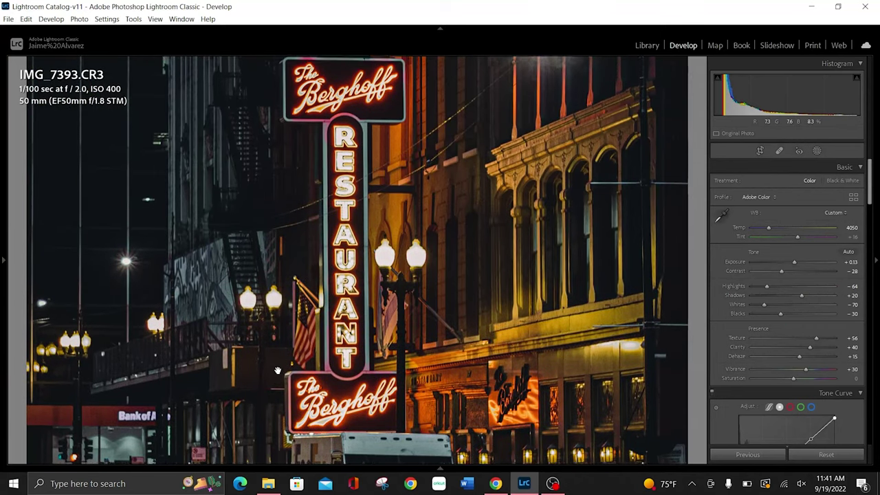
{"action": "scroll", "coordinate": [277, 371], "scroll_direction": "down", "scroll_amount": 2}
{"action": "scroll", "coordinate": [277, 370], "scroll_direction": "down", "scroll_amount": 4}
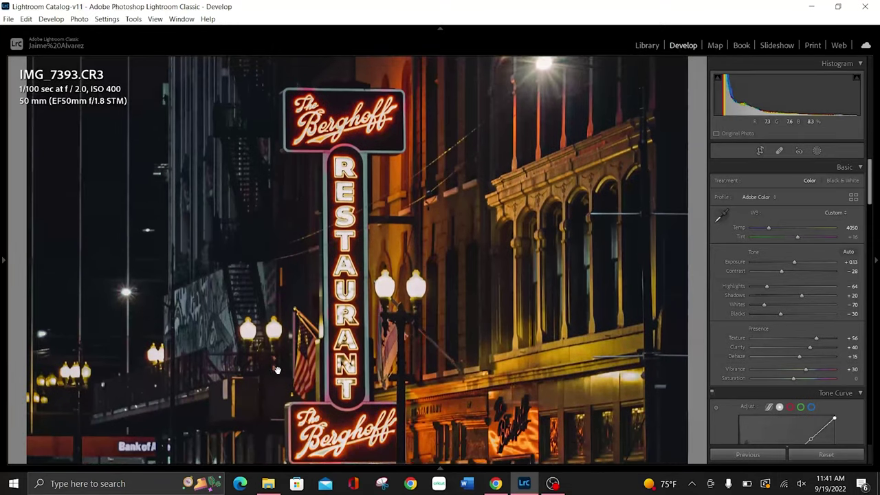
{"action": "scroll", "coordinate": [277, 371], "scroll_direction": "down", "scroll_amount": 1}
{"action": "scroll", "coordinate": [277, 371], "scroll_direction": "down", "scroll_amount": 2}
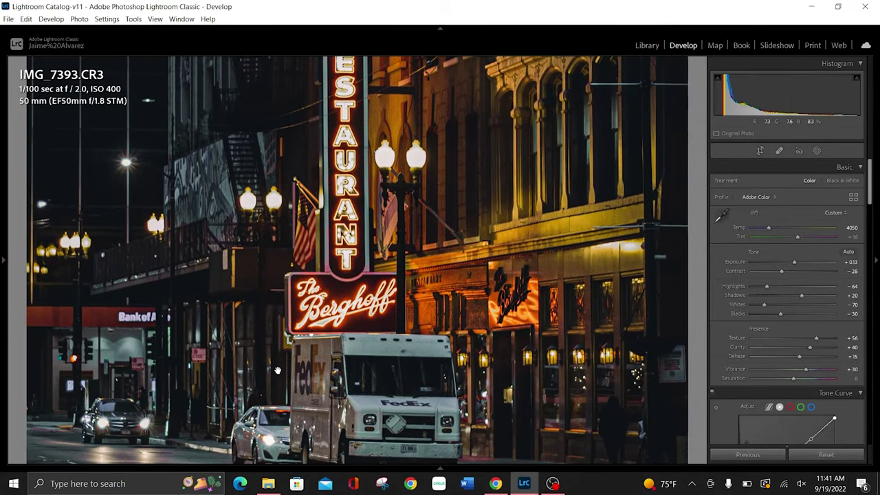
{"action": "right_click", "coordinate": [277, 370]}
{"action": "left_click", "coordinate": [227, 366]}
{"action": "left_click", "coordinate": [227, 365]}
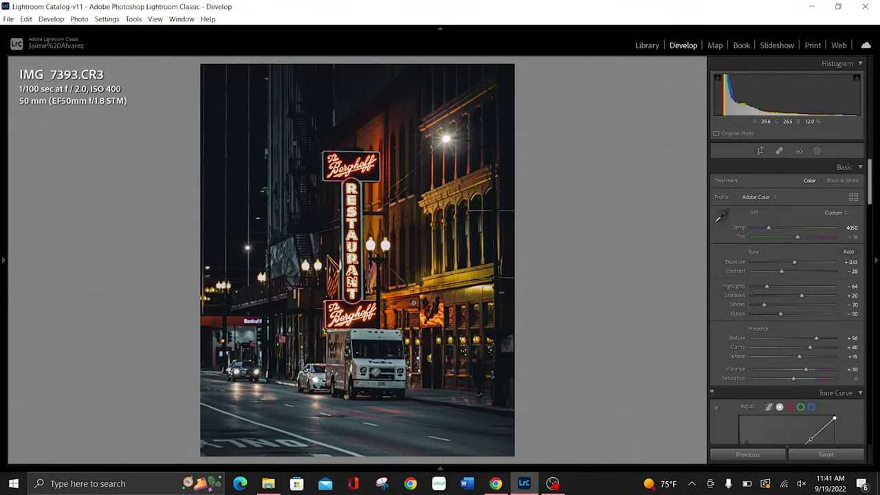
{"action": "key", "text": "backslash"}
{"action": "key", "text": "backslash"}
{"action": "key", "text": "backslash"}
{"action": "key", "text": "backslash"}
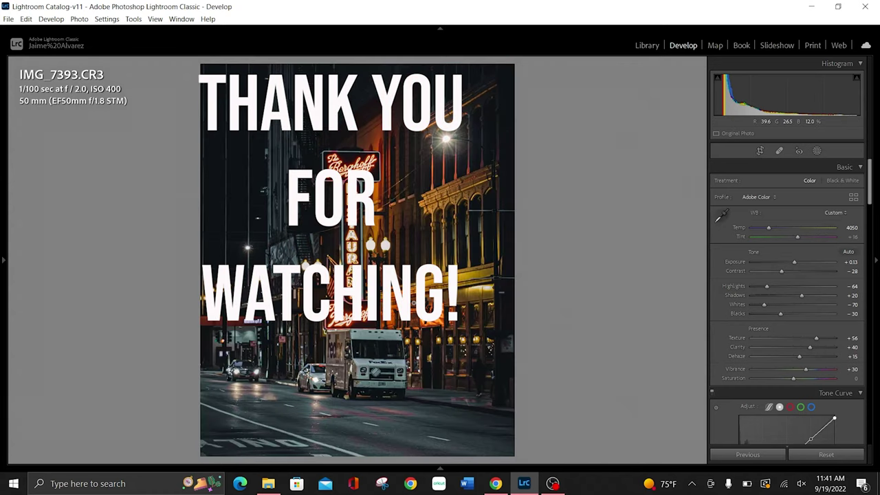
{"action": "key", "text": "backslash"}
{"action": "key", "text": "backslash"}
{"action": "key", "text": "backslash"}
{"action": "key", "text": "backslash"}
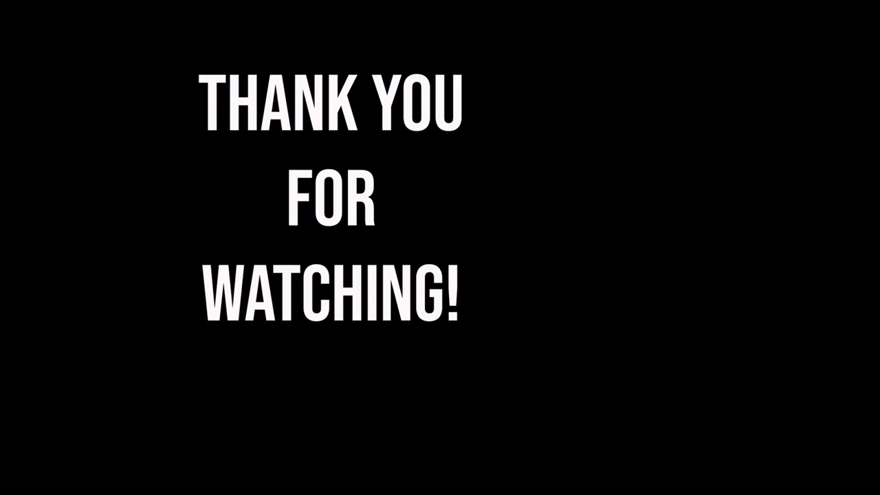